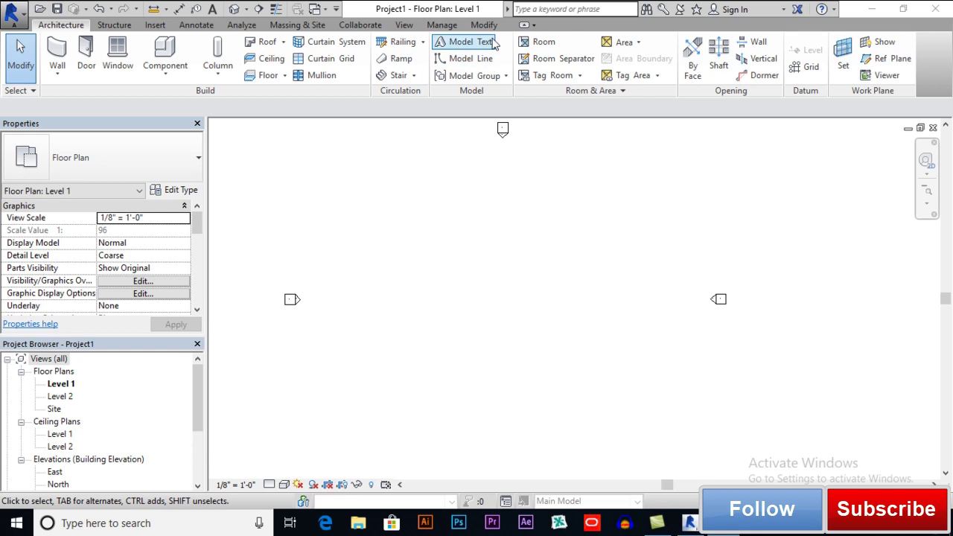
Step: Draw a short vertical Generic - 8" wall in the empty Level 1 plan
{"action": "left_click", "coordinate": [484, 25]}
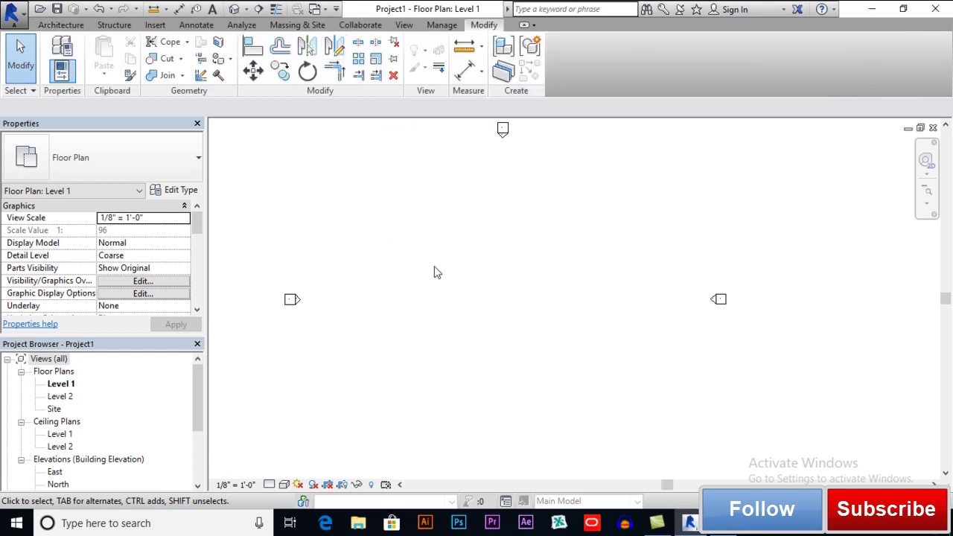
{"action": "scroll", "coordinate": [437, 273], "scroll_direction": "down", "scroll_amount": 1}
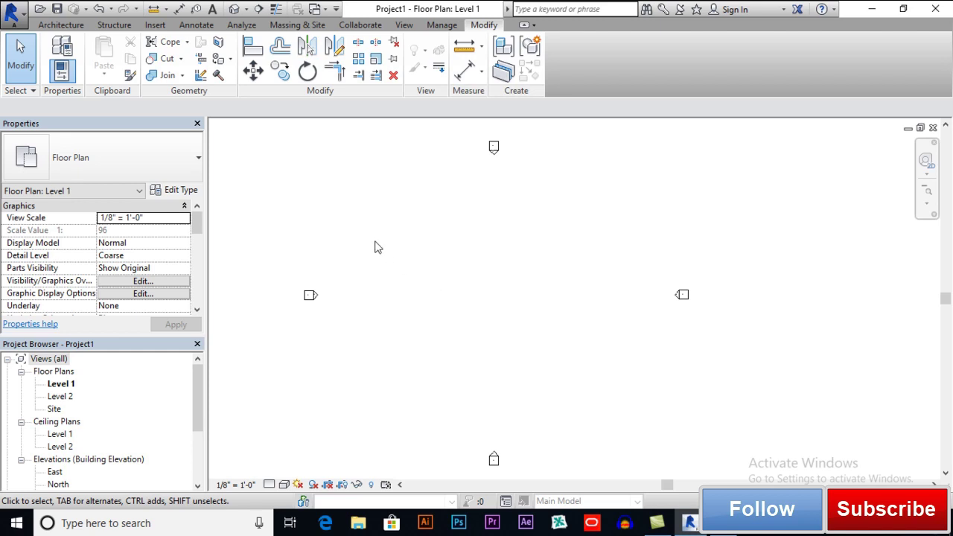
{"action": "left_click", "coordinate": [61, 25]}
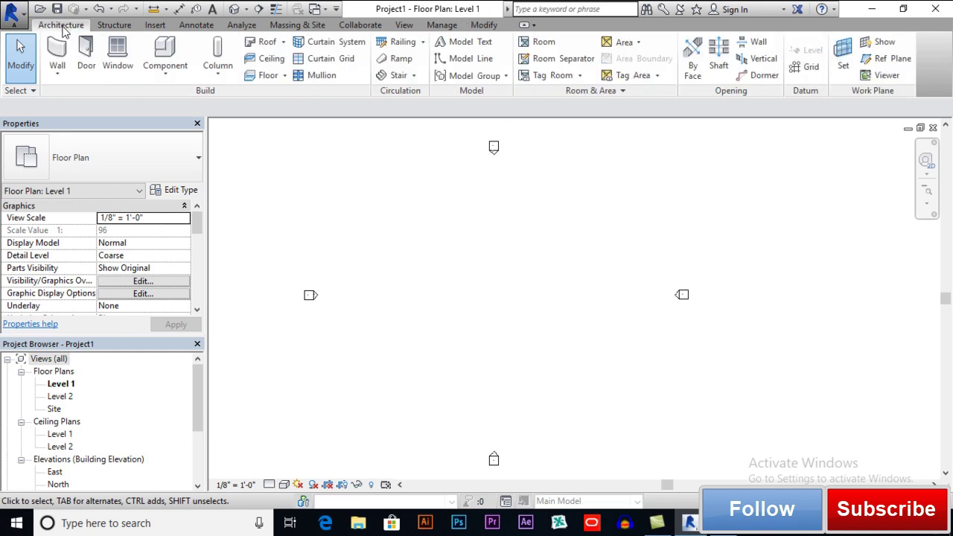
{"action": "left_click", "coordinate": [58, 80]}
{"action": "left_click", "coordinate": [96, 93]}
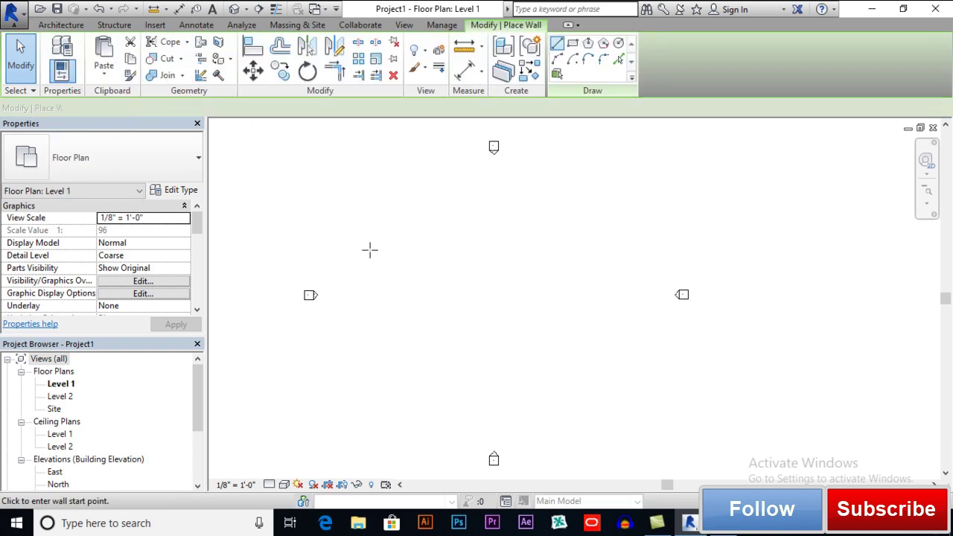
{"action": "left_click", "coordinate": [370, 251]}
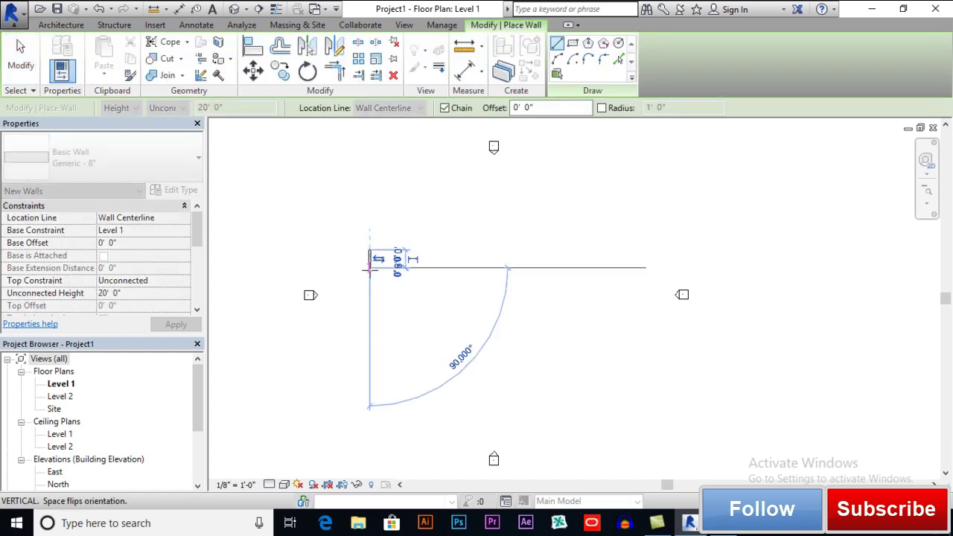
{"action": "key", "text": "Escape"}
{"action": "key", "text": "Escape"}
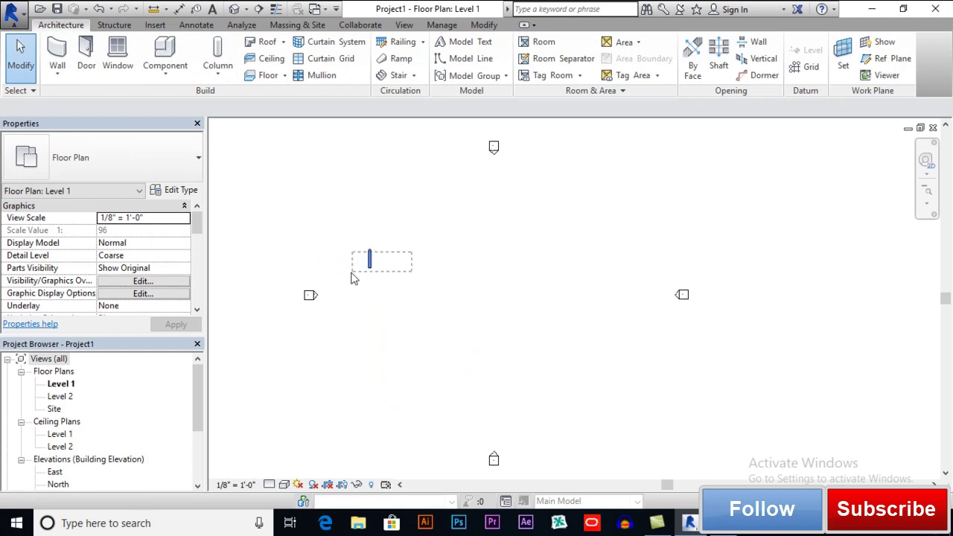
Step: Select the new wall and start a linear array of it
{"action": "left_click", "coordinate": [354, 280]}
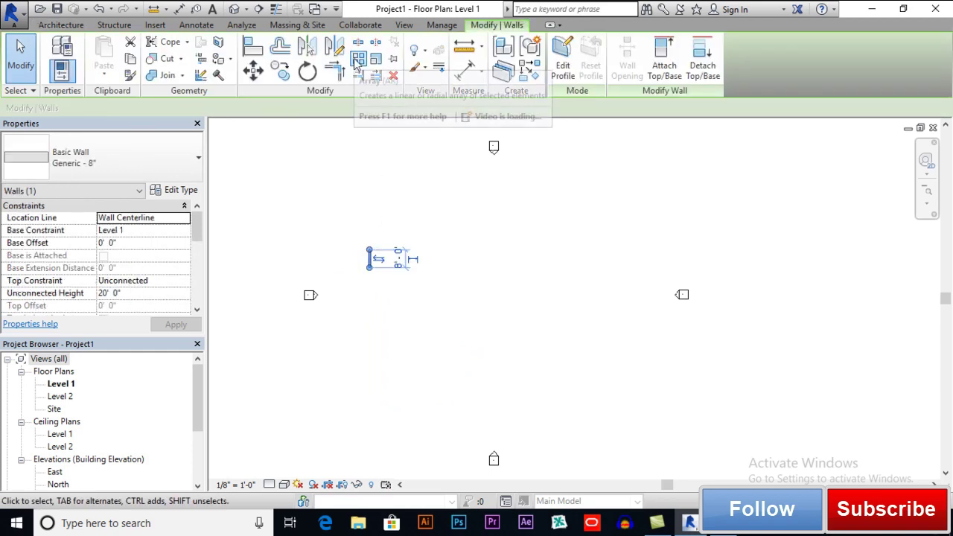
{"action": "scroll", "coordinate": [397, 281], "scroll_direction": "up", "scroll_amount": 4}
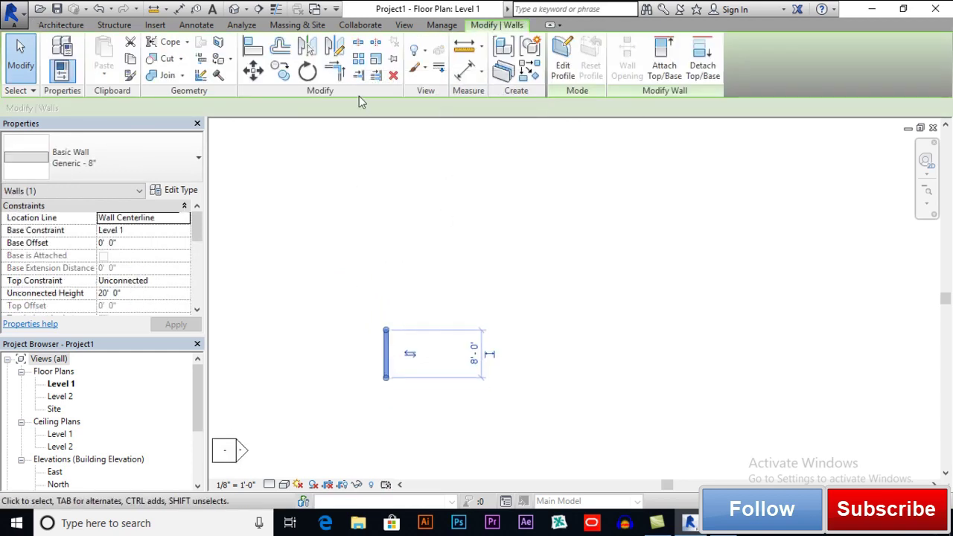
{"action": "left_click", "coordinate": [356, 59]}
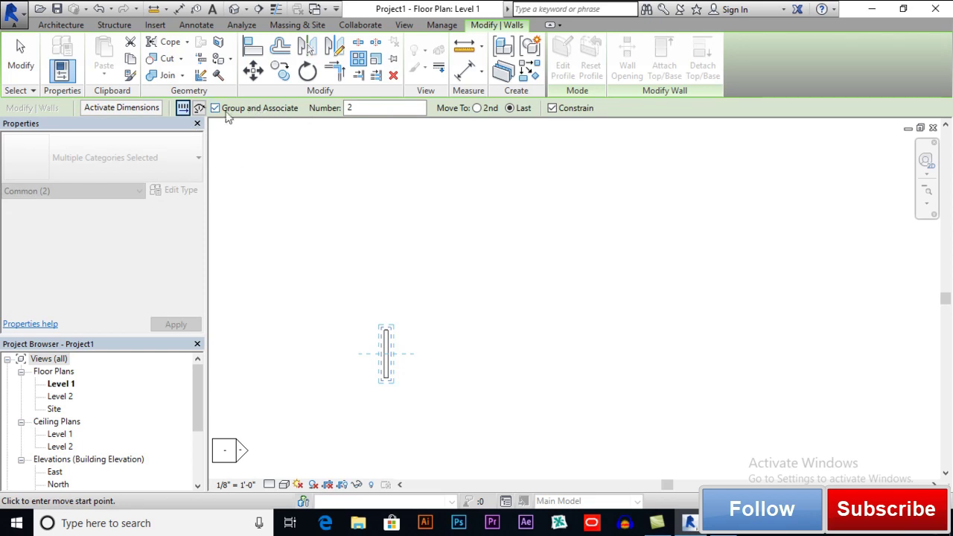
Step: Set the wall array to 5 copies spaced by the 2nd member, keeping grouping on
{"action": "left_click", "coordinate": [368, 108]}
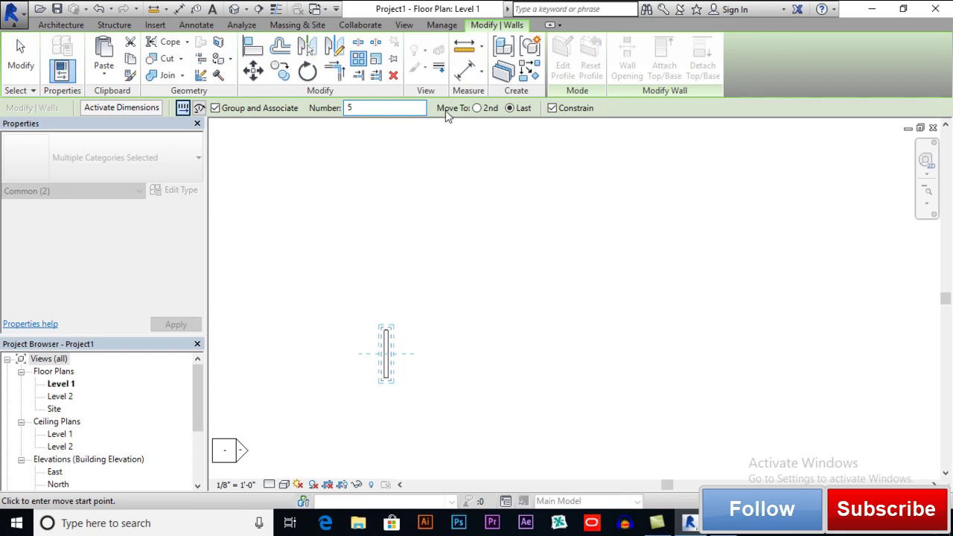
{"action": "left_click", "coordinate": [510, 109]}
{"action": "middle_click_drag", "start_coordinate": [468, 305], "coordinate": [453, 245]}
{"action": "scroll", "coordinate": [384, 310], "scroll_direction": "up", "scroll_amount": 3}
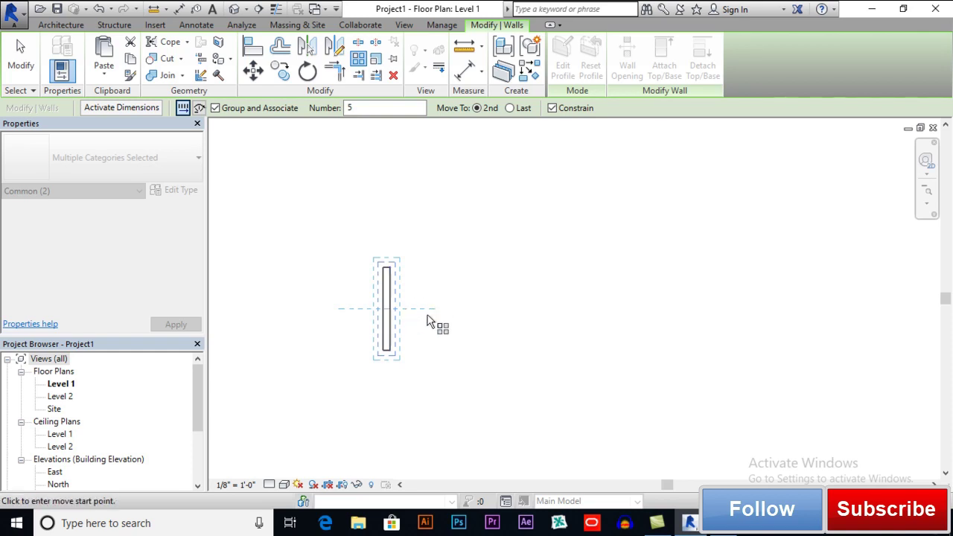
{"action": "left_click", "coordinate": [385, 308]}
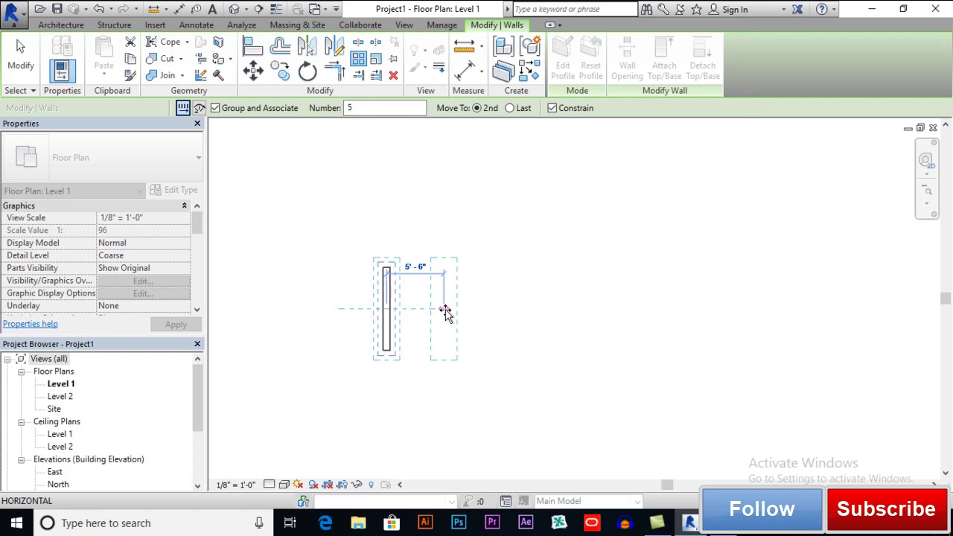
{"action": "left_click", "coordinate": [445, 311]}
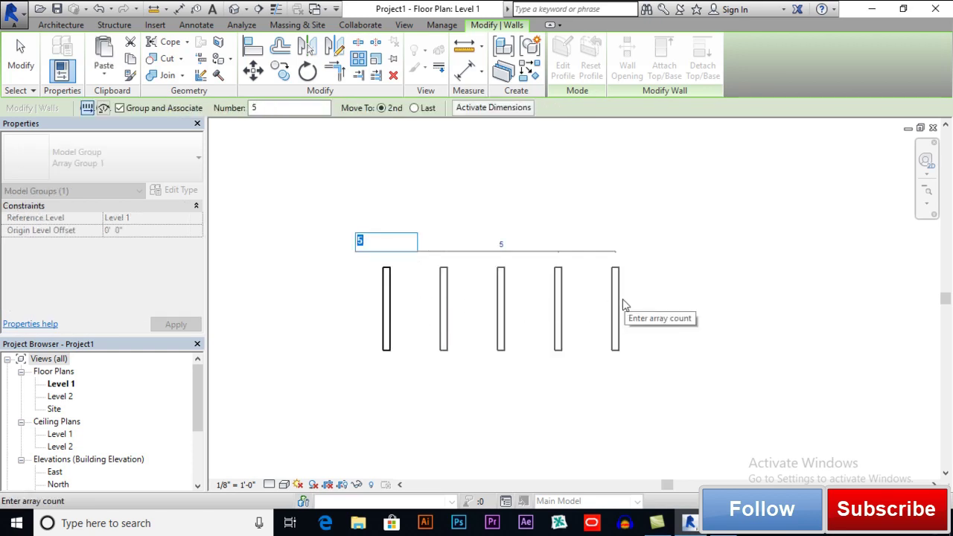
{"action": "left_click", "coordinate": [370, 246]}
{"action": "key", "text": "Return"}
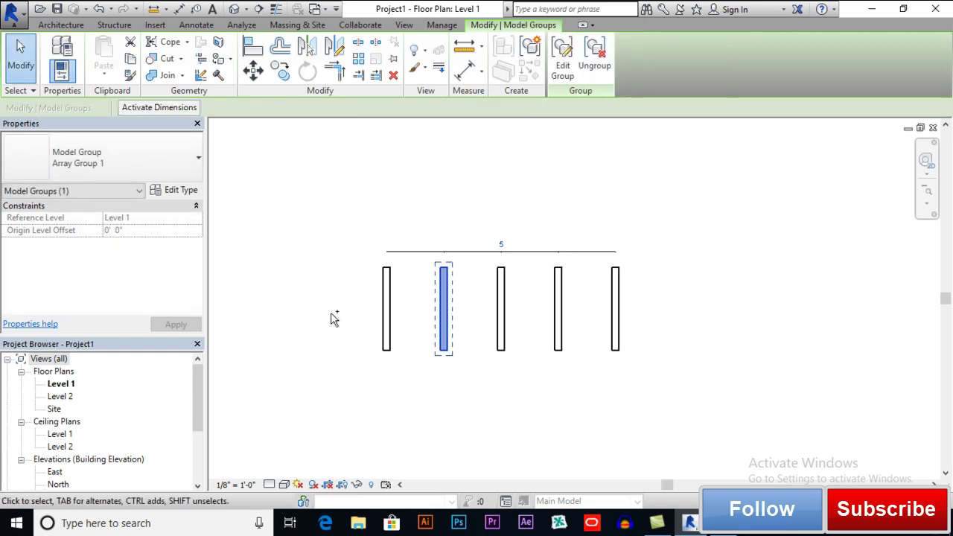
{"action": "key", "text": "ctrl+z"}
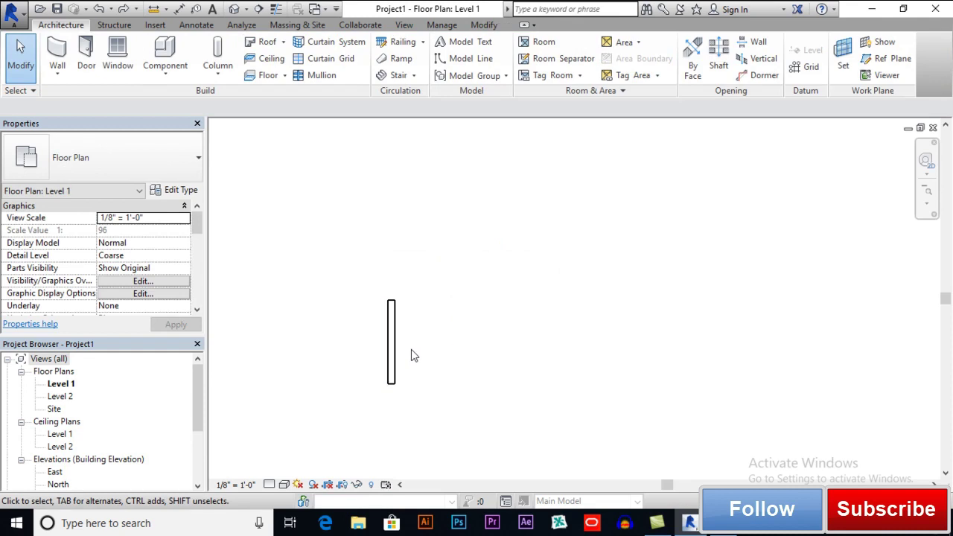
Step: Reselect the wall and array it again with Number 5 and Move To: Last
{"action": "left_click", "coordinate": [385, 351]}
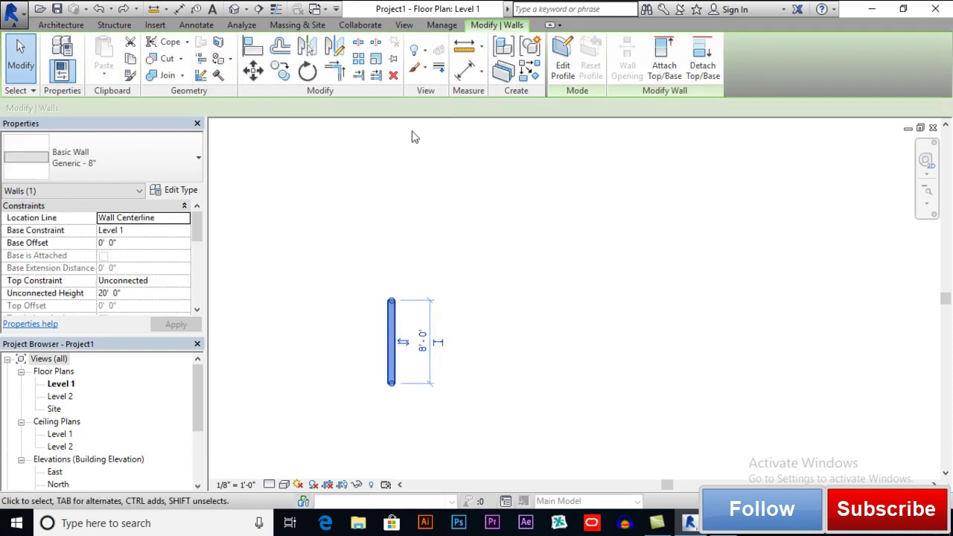
{"action": "left_click", "coordinate": [358, 60]}
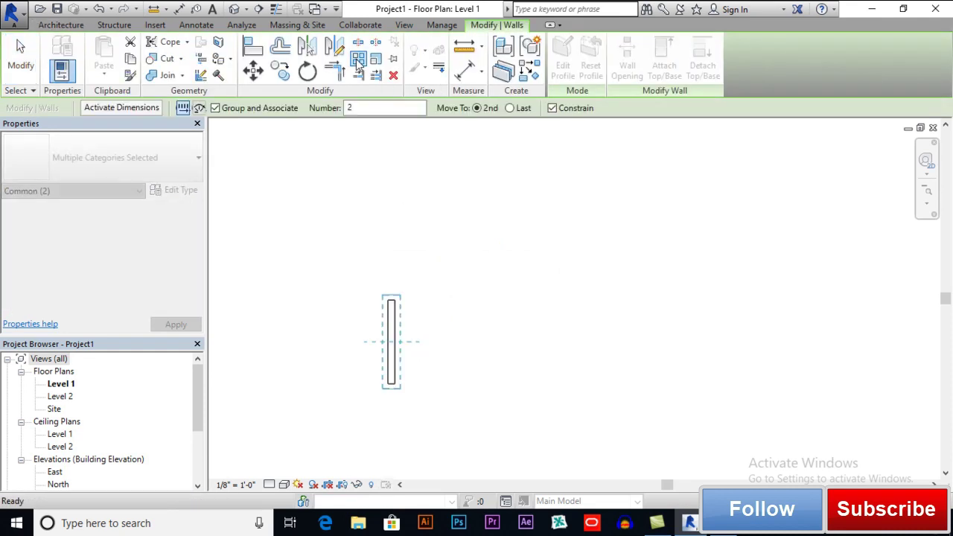
{"action": "double_click", "coordinate": [349, 108]}
{"action": "type", "text": "5"}
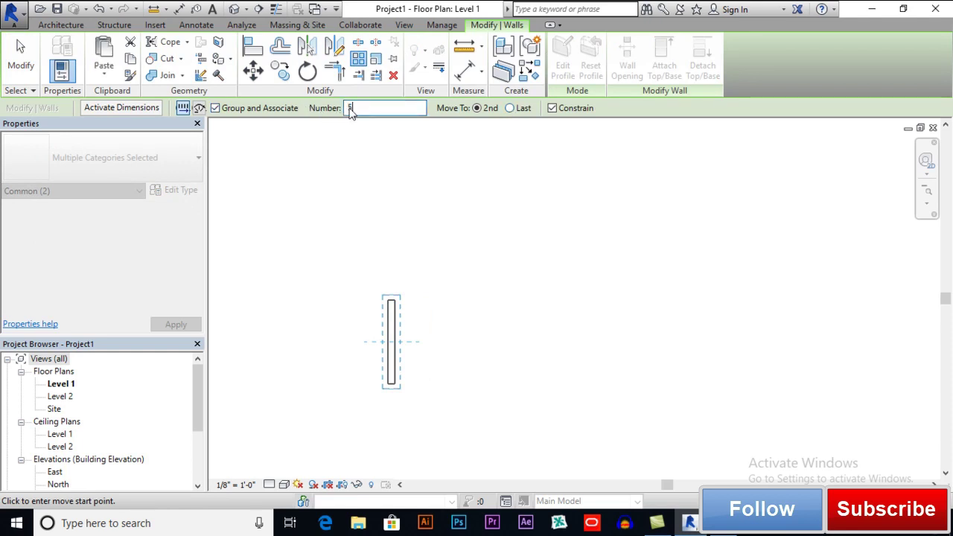
{"action": "left_click", "coordinate": [509, 108]}
{"action": "scroll", "coordinate": [359, 245], "scroll_direction": "down", "scroll_amount": 3}
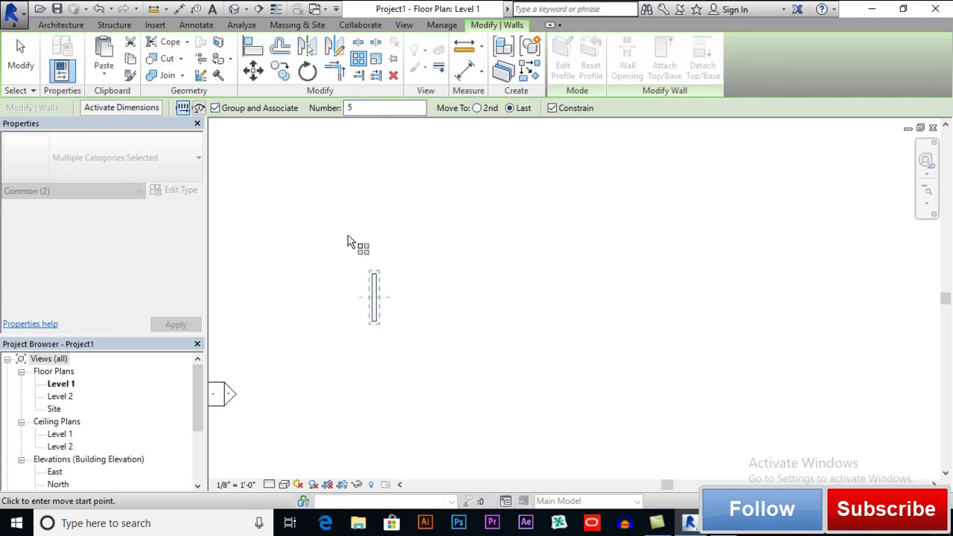
Step: Span the array from the wall's midpoint 17'-0" right and accept five walls
{"action": "left_click", "coordinate": [373, 297]}
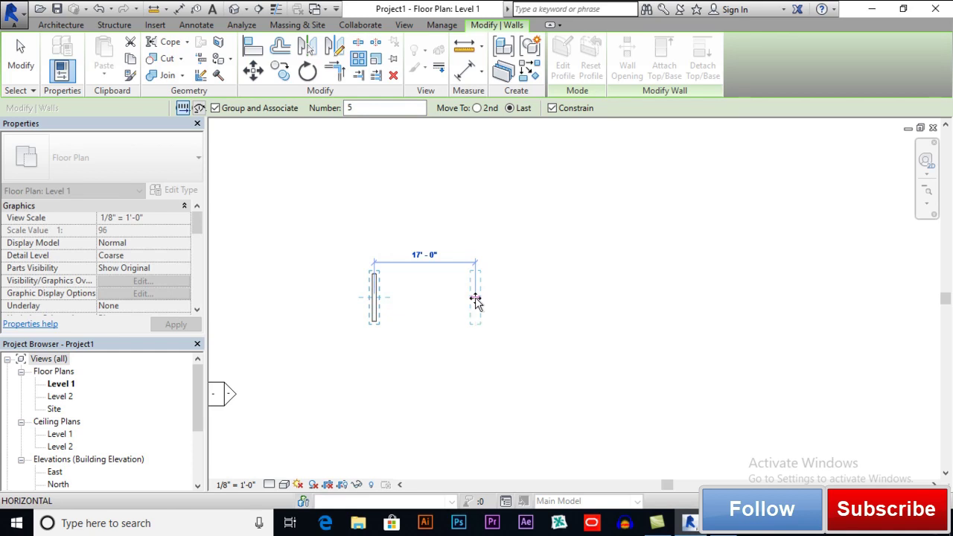
{"action": "left_click", "coordinate": [475, 300]}
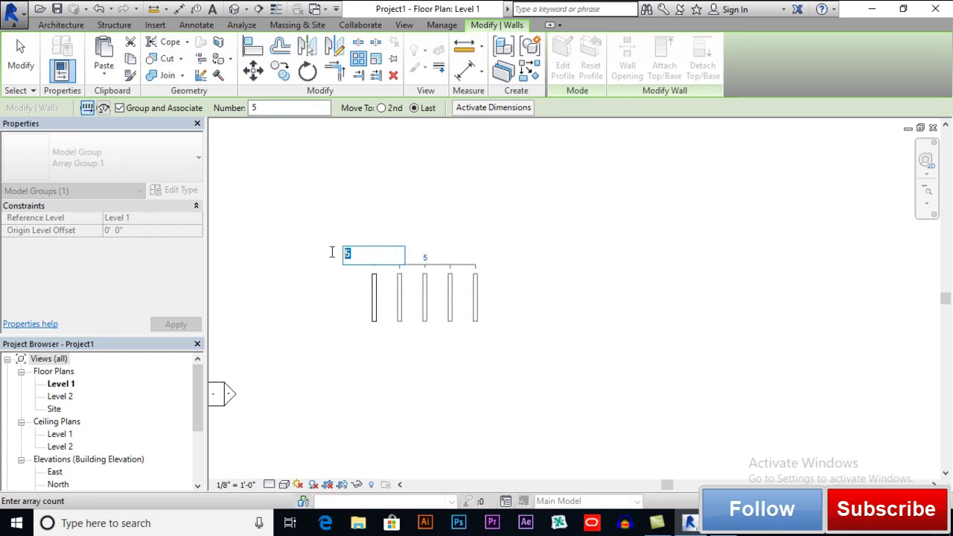
{"action": "key", "text": "Return"}
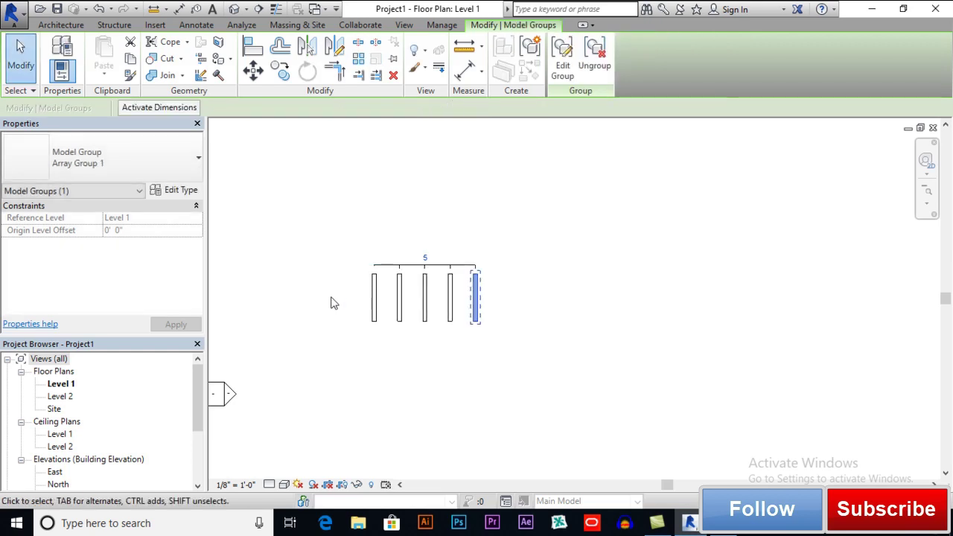
{"action": "key", "text": "Escape"}
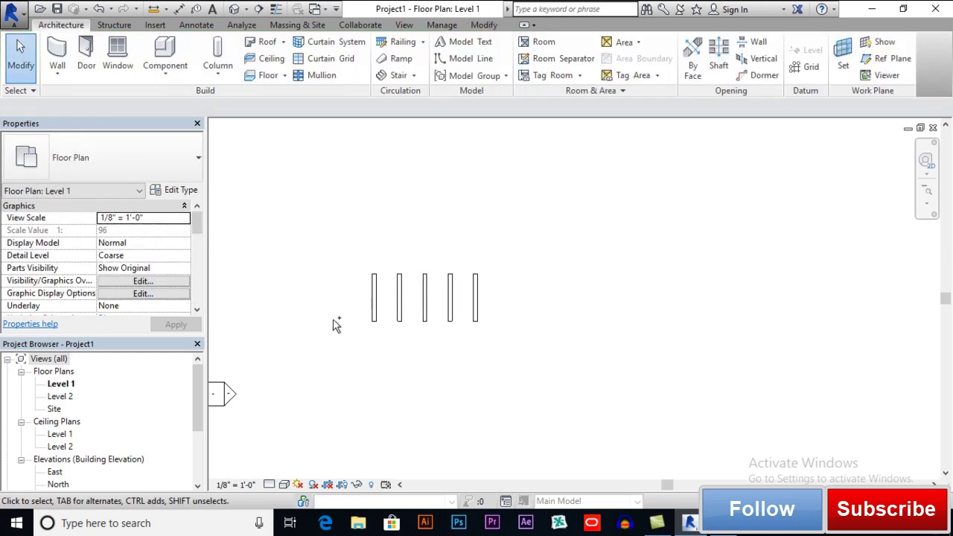
{"action": "key", "text": "ctrl+z"}
{"action": "left_click", "coordinate": [391, 333]}
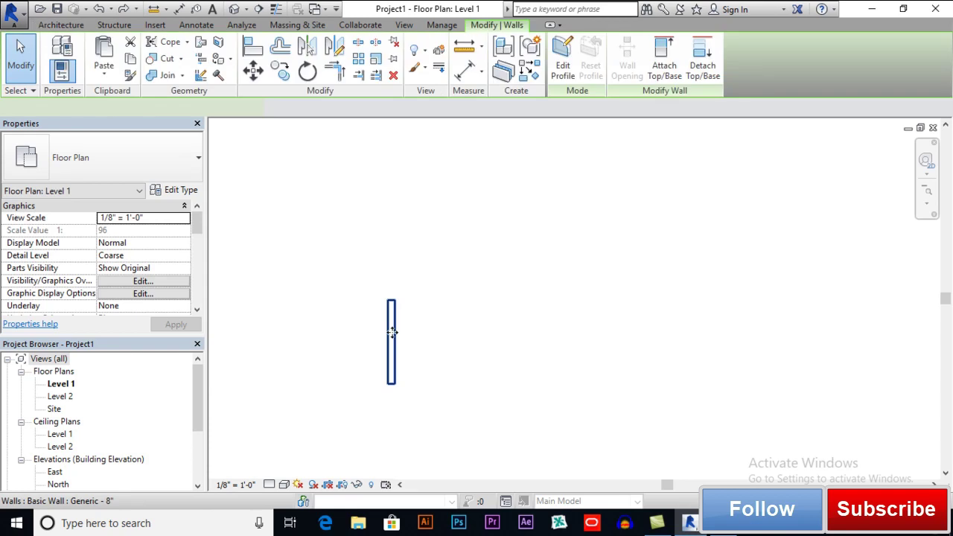
{"action": "left_click", "coordinate": [358, 63]}
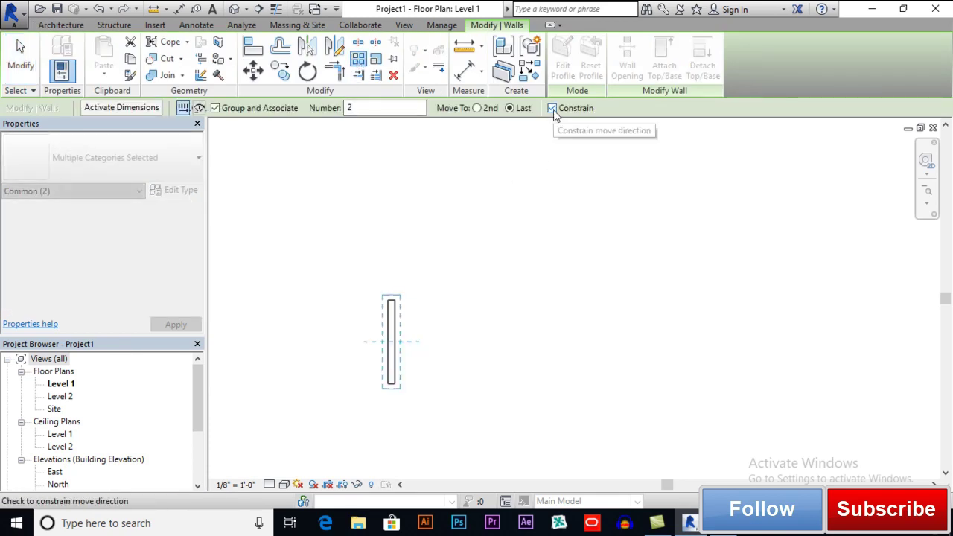
{"action": "scroll", "coordinate": [413, 175], "scroll_direction": "down", "scroll_amount": 2}
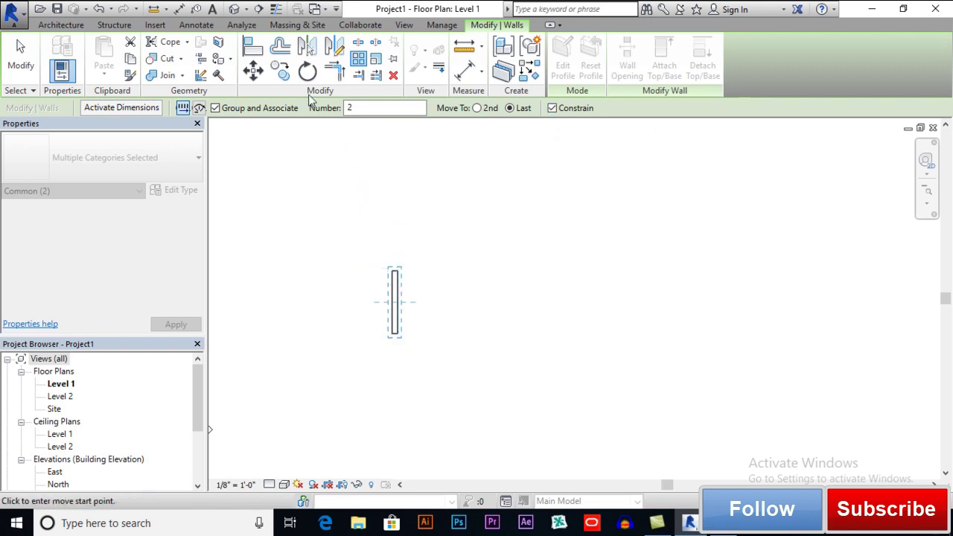
{"action": "left_click", "coordinate": [395, 304]}
{"action": "left_click", "coordinate": [532, 301]}
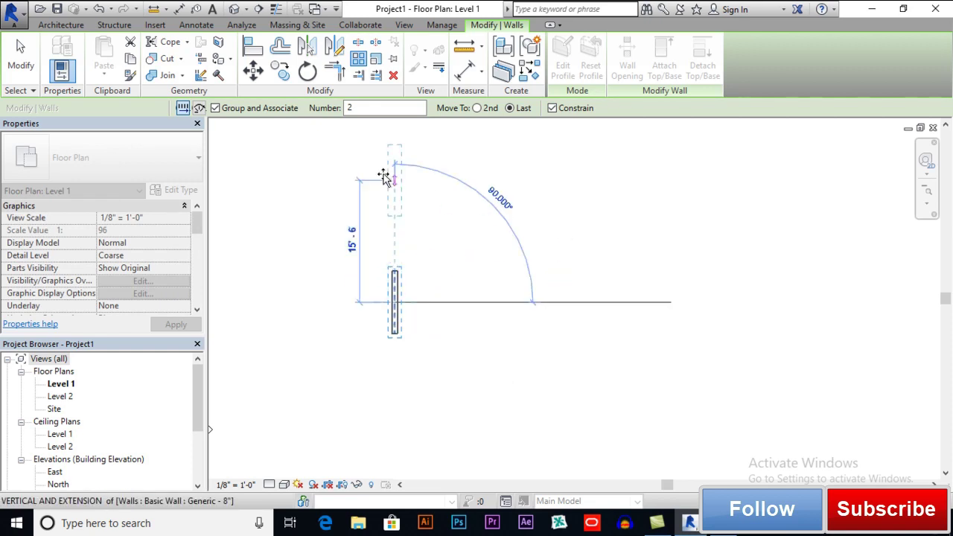
{"action": "scroll", "coordinate": [471, 243], "scroll_direction": "down", "scroll_amount": 2}
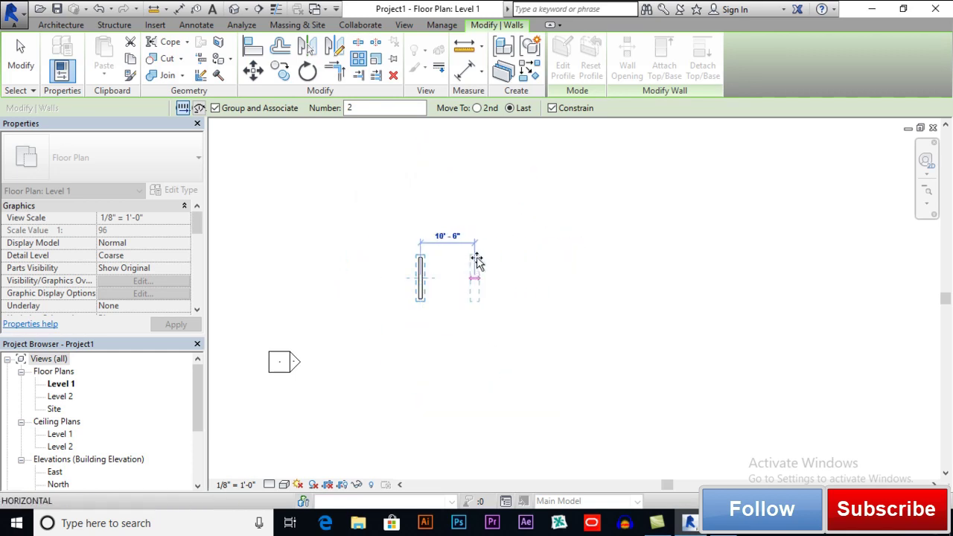
{"action": "scroll", "coordinate": [477, 261], "scroll_direction": "up", "scroll_amount": 1}
{"action": "left_click", "coordinate": [553, 108]}
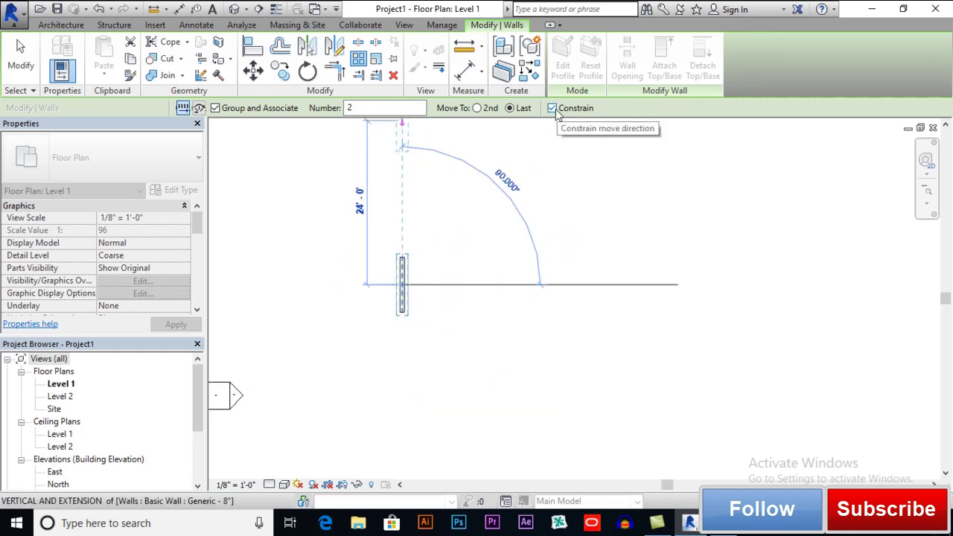
{"action": "scroll", "coordinate": [525, 253], "scroll_direction": "down", "scroll_amount": 1}
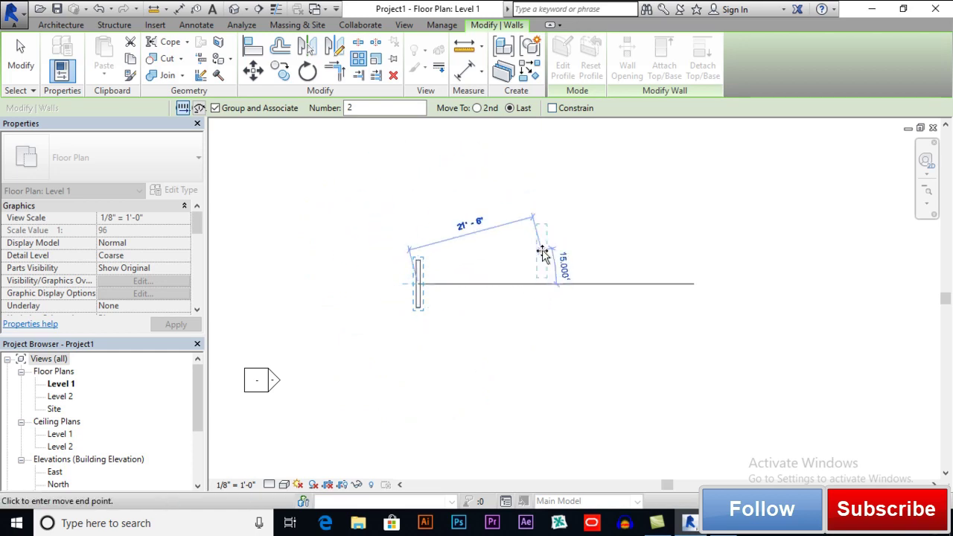
{"action": "left_click", "coordinate": [552, 108]}
{"action": "left_click", "coordinate": [421, 236]}
Step: Array the wall into 10 copies with Move To: 2nd, spaced 7'-0" from its midpoint
{"action": "key", "text": "ctrl+z"}
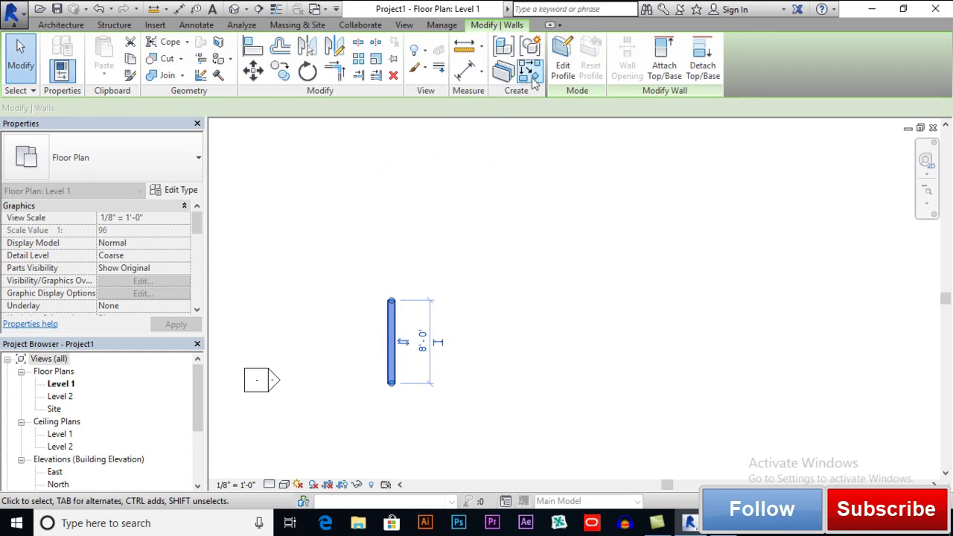
{"action": "left_click", "coordinate": [358, 58]}
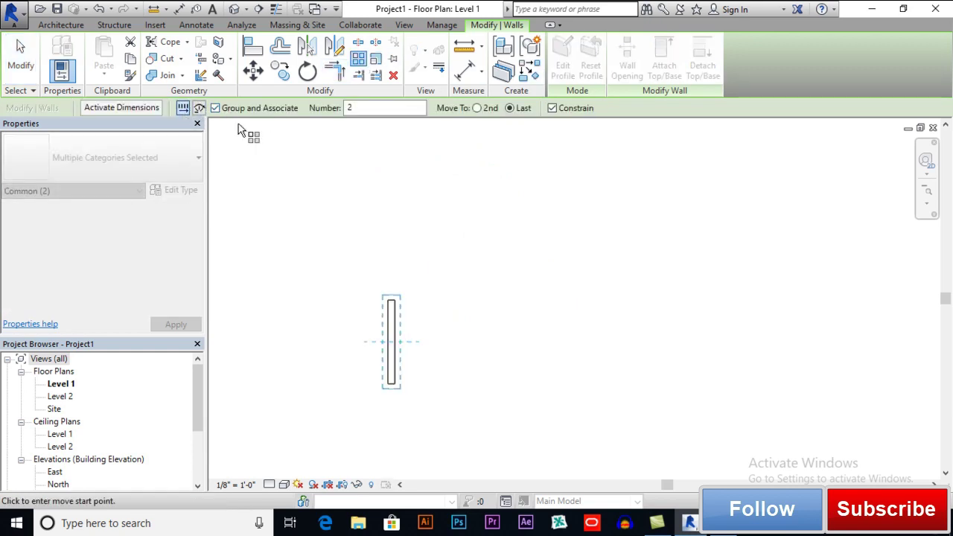
{"action": "scroll", "coordinate": [345, 191], "scroll_direction": "down", "scroll_amount": 2}
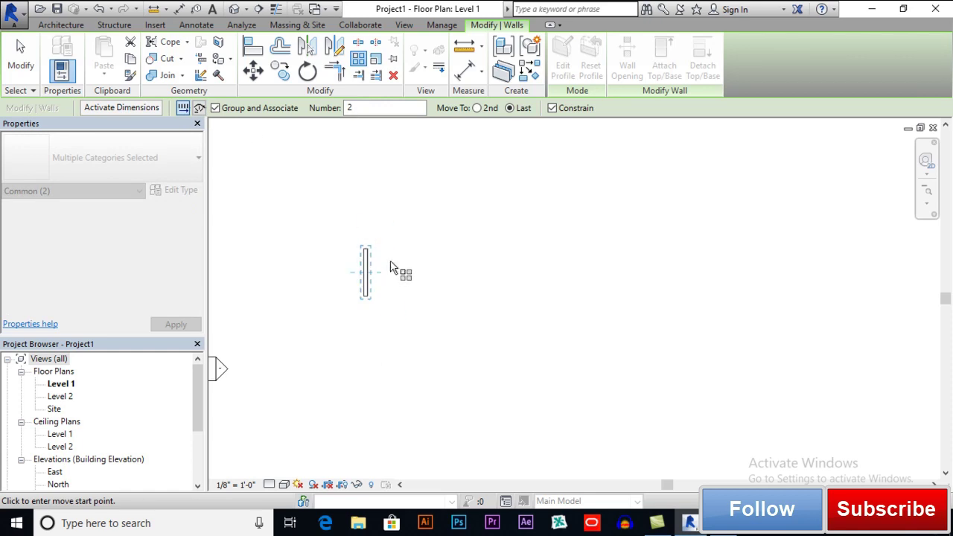
{"action": "left_click", "coordinate": [476, 108]}
{"action": "double_click", "coordinate": [350, 108]}
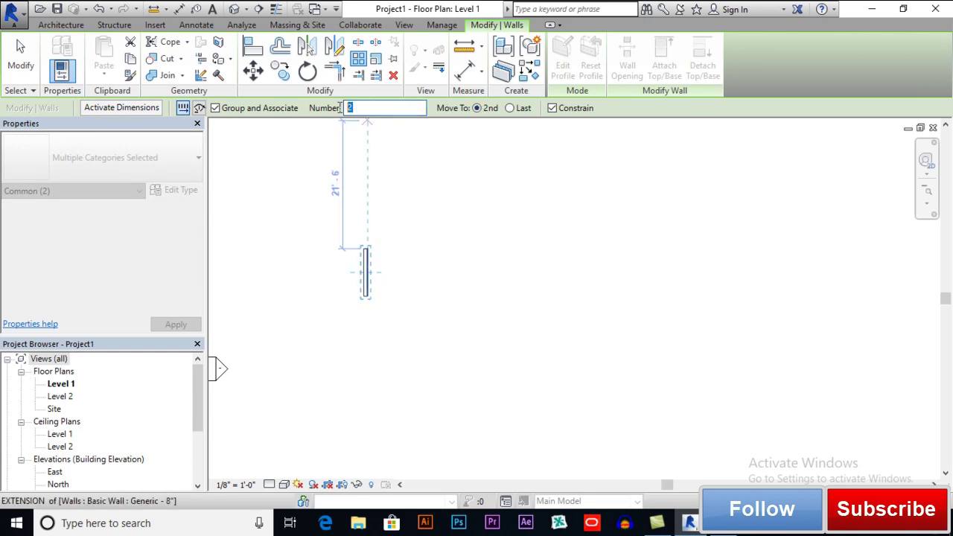
{"action": "type", "text": "10"}
{"action": "left_click", "coordinate": [477, 108]}
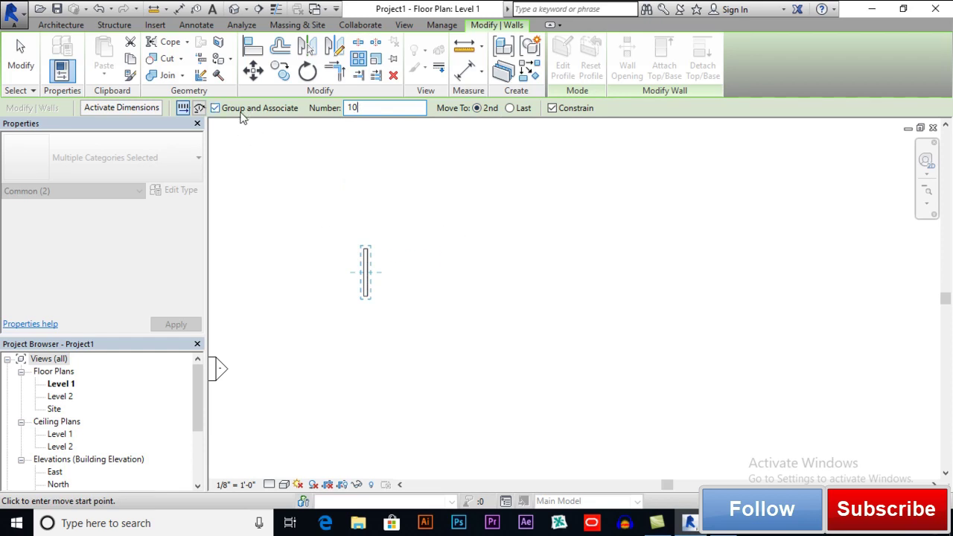
{"action": "left_click", "coordinate": [365, 273]}
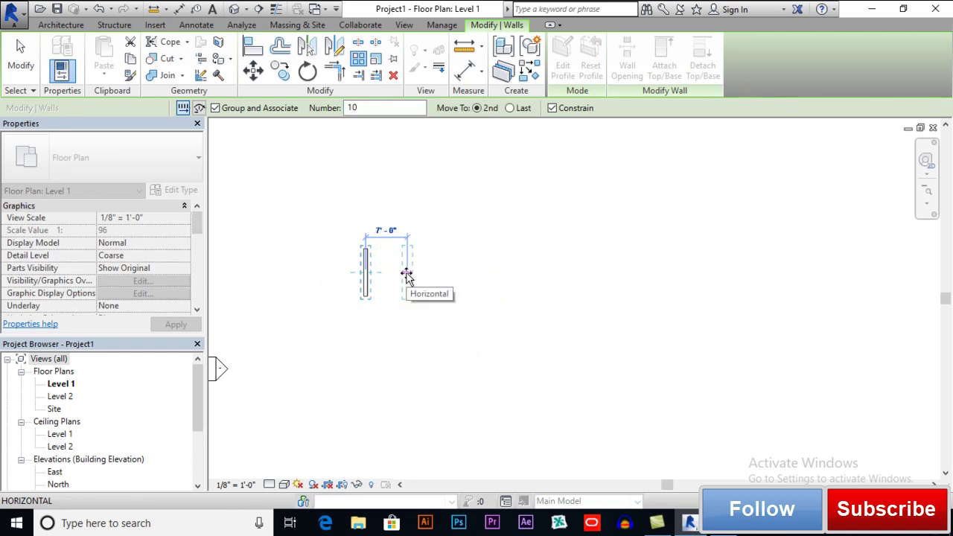
{"action": "left_click", "coordinate": [407, 274]}
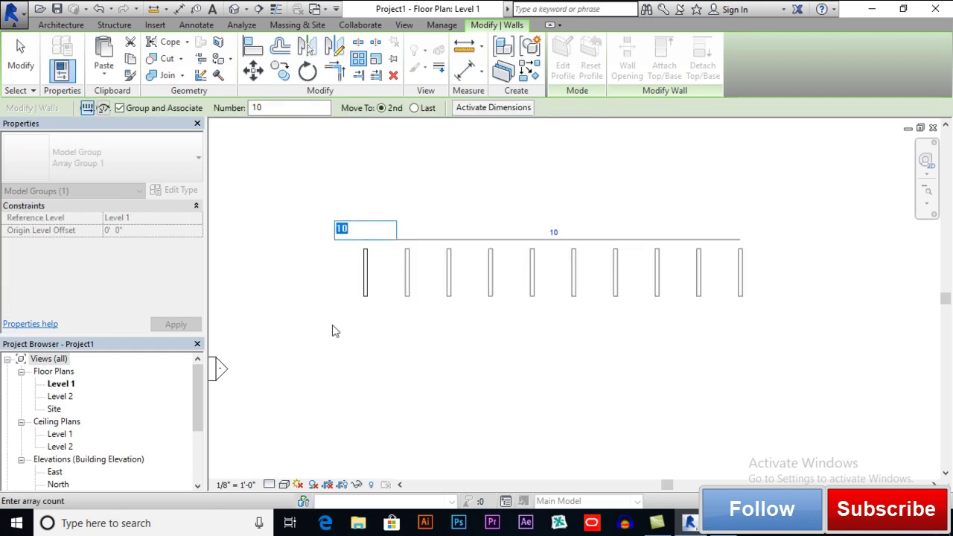
Step: Accept the array count of 10 to finish Array Group 1
{"action": "key", "text": "Return"}
{"action": "scroll", "coordinate": [638, 323], "scroll_direction": "up", "scroll_amount": 1}
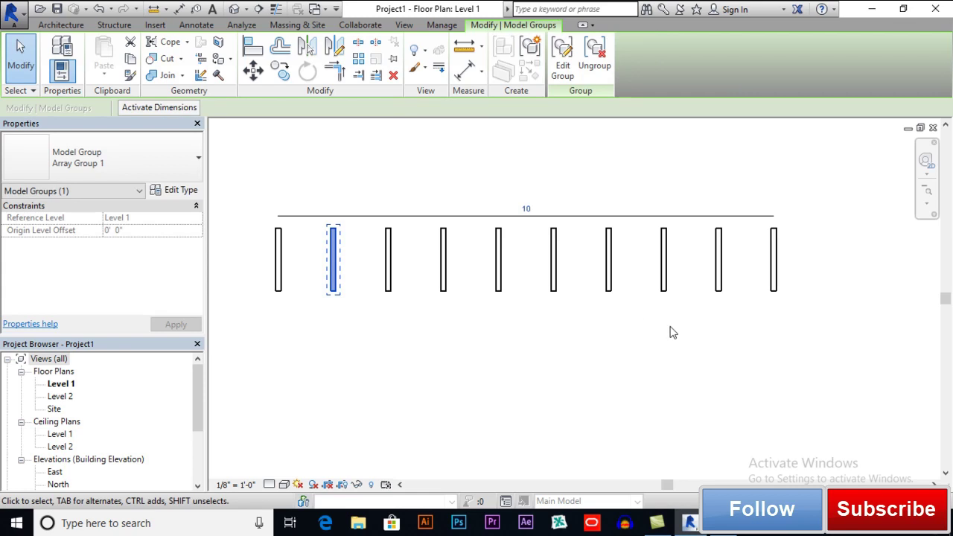
{"action": "left_click", "coordinate": [732, 351]}
Step: Drag the group's last wall inward, squeezing the ten walls into a shorter, evenly spaced row
{"action": "left_click", "coordinate": [776, 263]}
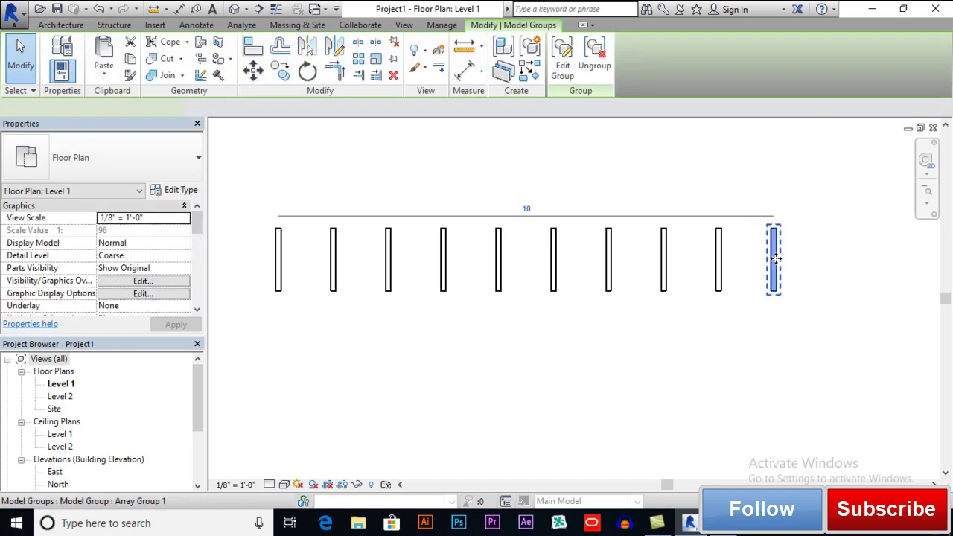
{"action": "scroll", "coordinate": [775, 263], "scroll_direction": "down", "scroll_amount": 1}
{"action": "left_click_drag", "start_coordinate": [784, 263], "coordinate": [613, 258]}
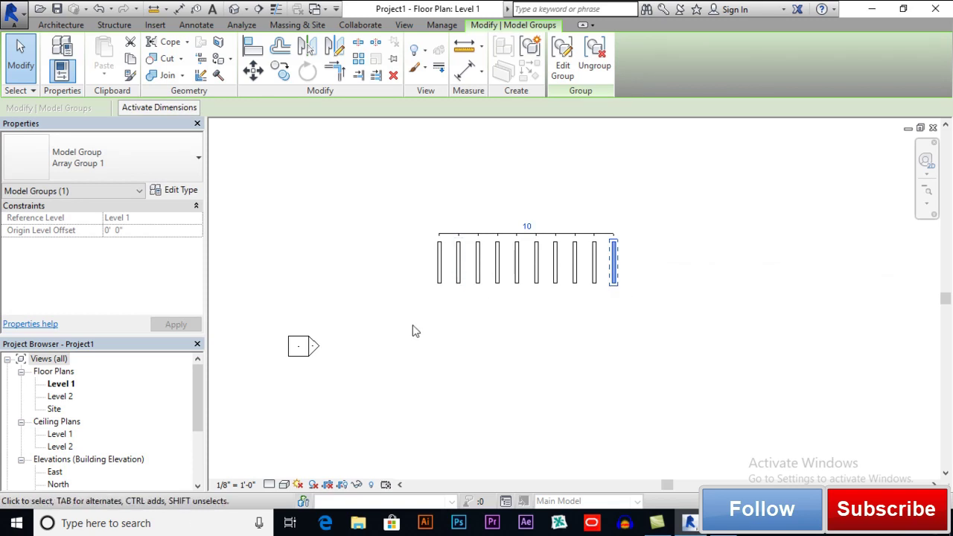
{"action": "key", "text": "Escape"}
Step: Draw a short vertical wall below the row's leftmost wall and select it
{"action": "left_click", "coordinate": [57, 77]}
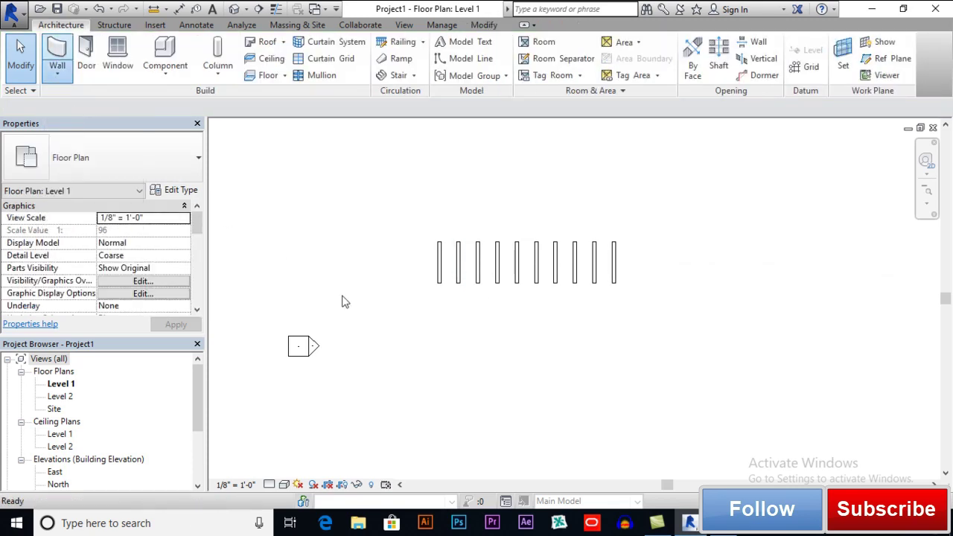
{"action": "left_click", "coordinate": [439, 329]}
{"action": "left_click", "coordinate": [440, 368]}
{"action": "key", "text": "Escape"}
{"action": "key", "text": "Escape"}
{"action": "left_click", "coordinate": [439, 348]}
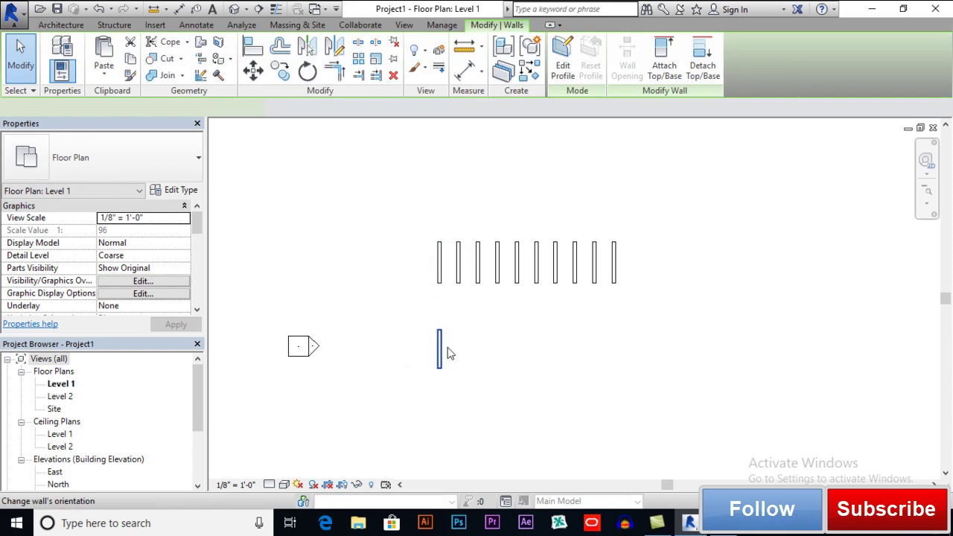
Step: Array it into 10 ungrouped walls spaced about 4'-4" apart
{"action": "left_click", "coordinate": [358, 59]}
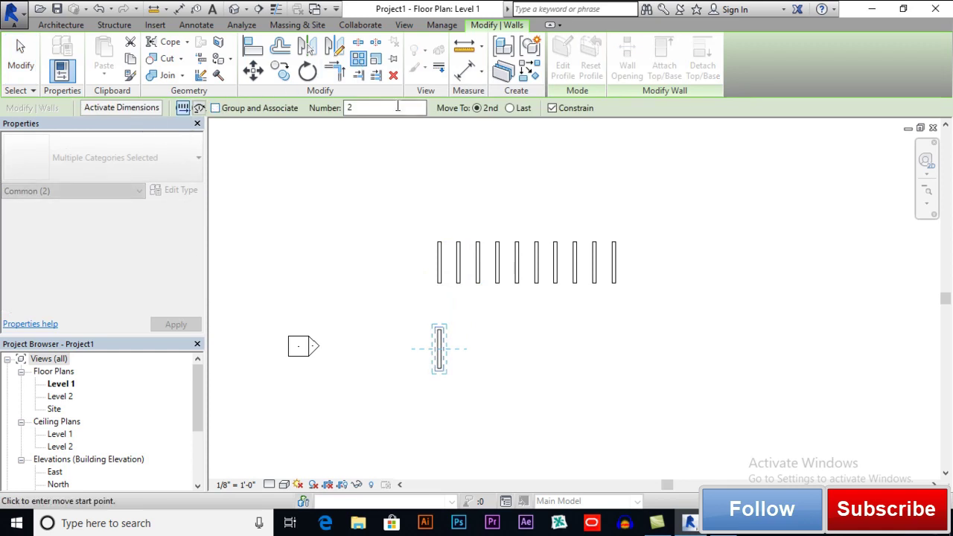
{"action": "left_click_drag", "start_coordinate": [395, 108], "coordinate": [316, 108]}
{"action": "type", "text": "10"}
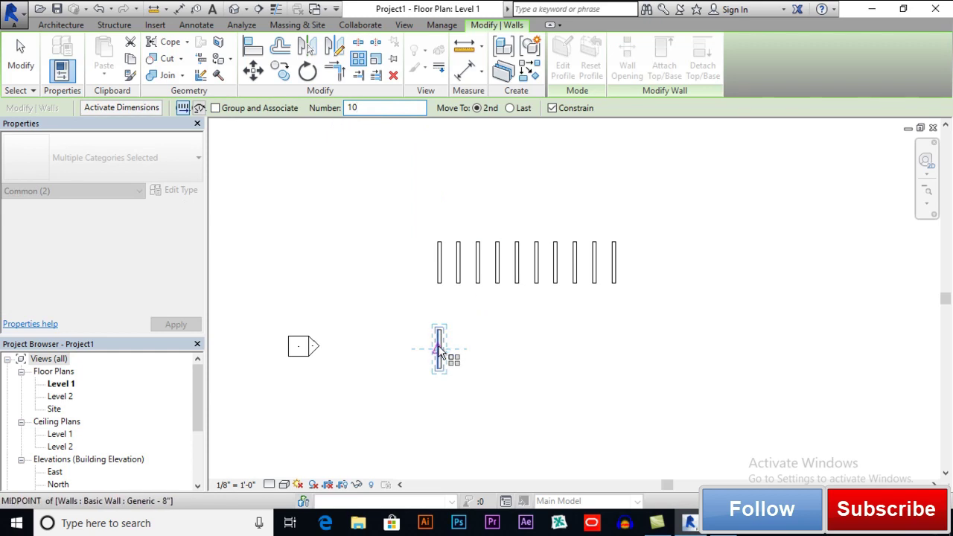
{"action": "left_click", "coordinate": [437, 345]}
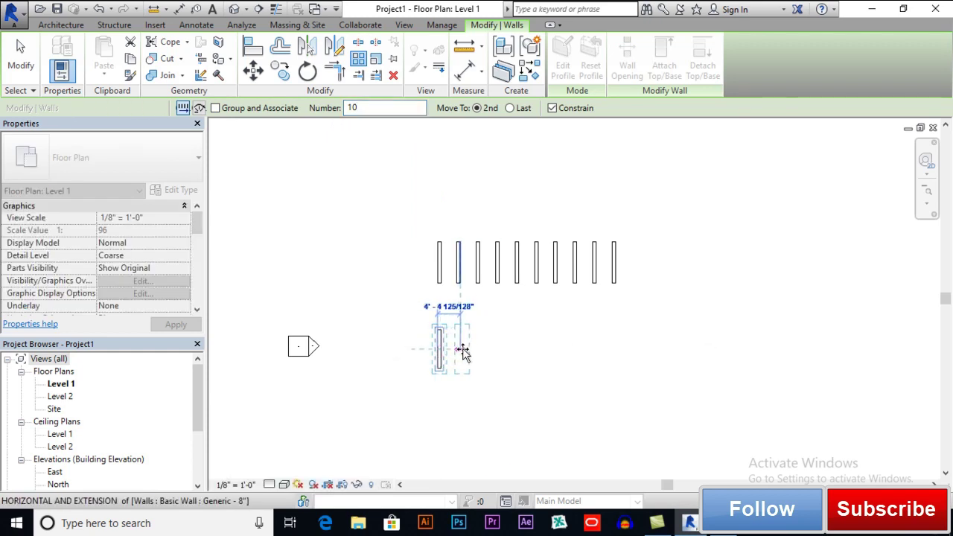
{"action": "left_click", "coordinate": [463, 350]}
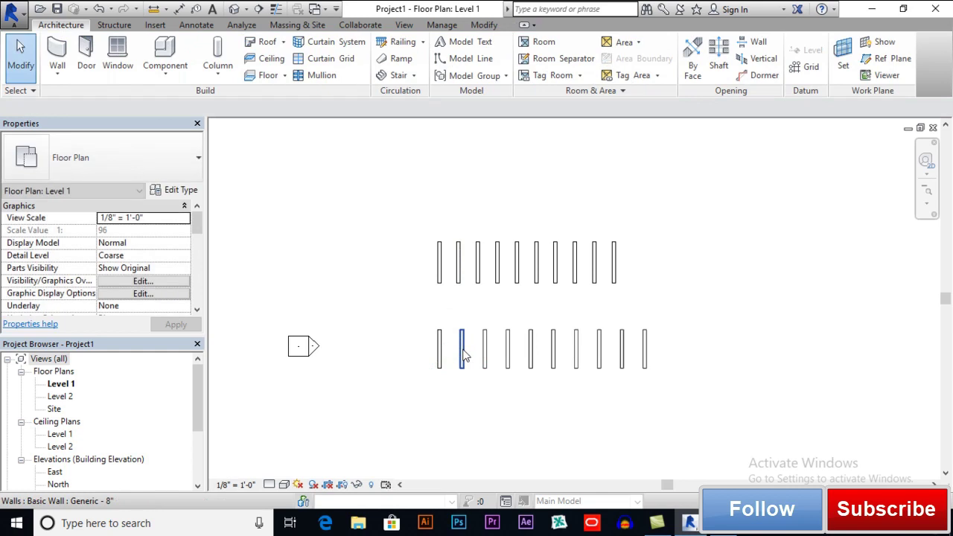
Step: Move two lower-row walls right individually, then drag the top array's last wall right to widen it
{"action": "left_click", "coordinate": [644, 348]}
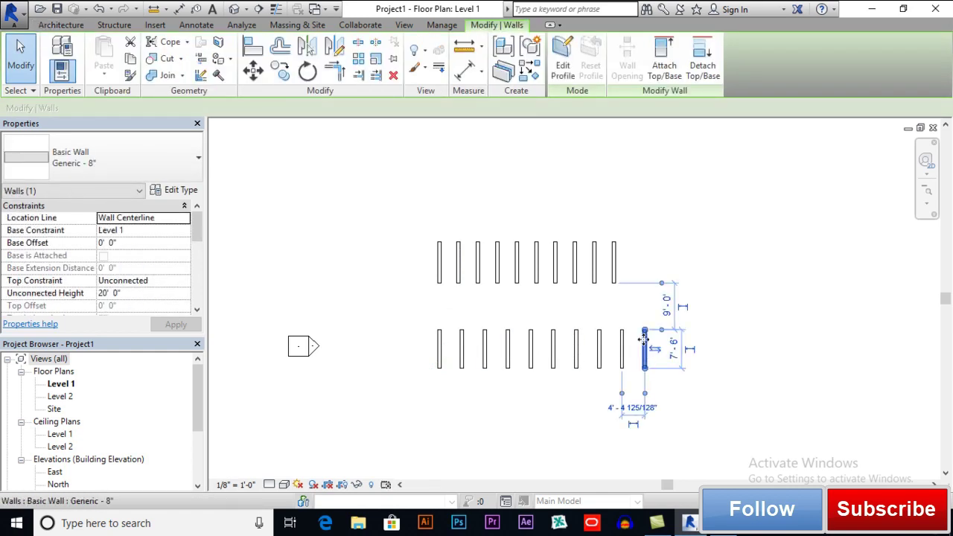
{"action": "left_click_drag", "start_coordinate": [670, 339], "coordinate": [769, 339]}
{"action": "left_click", "coordinate": [730, 319]}
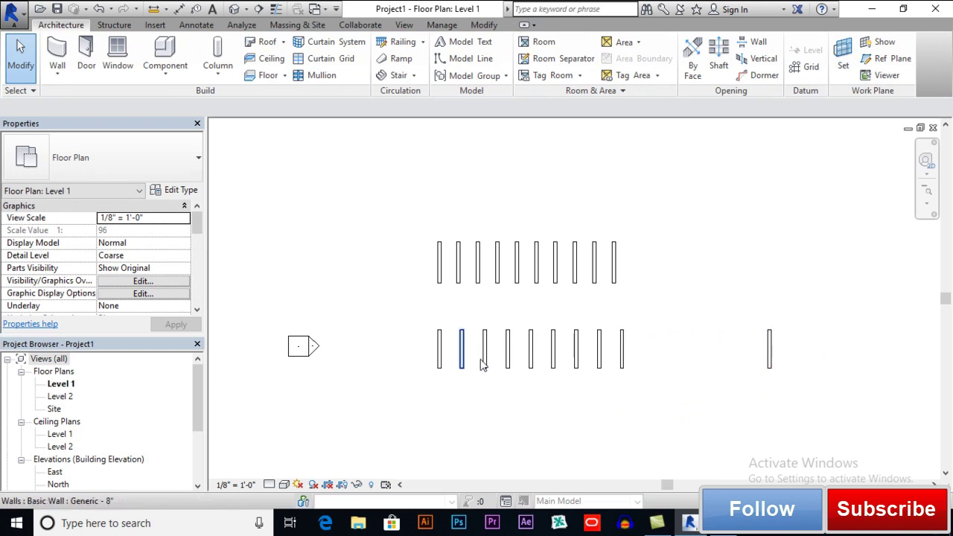
{"action": "left_click", "coordinate": [624, 353]}
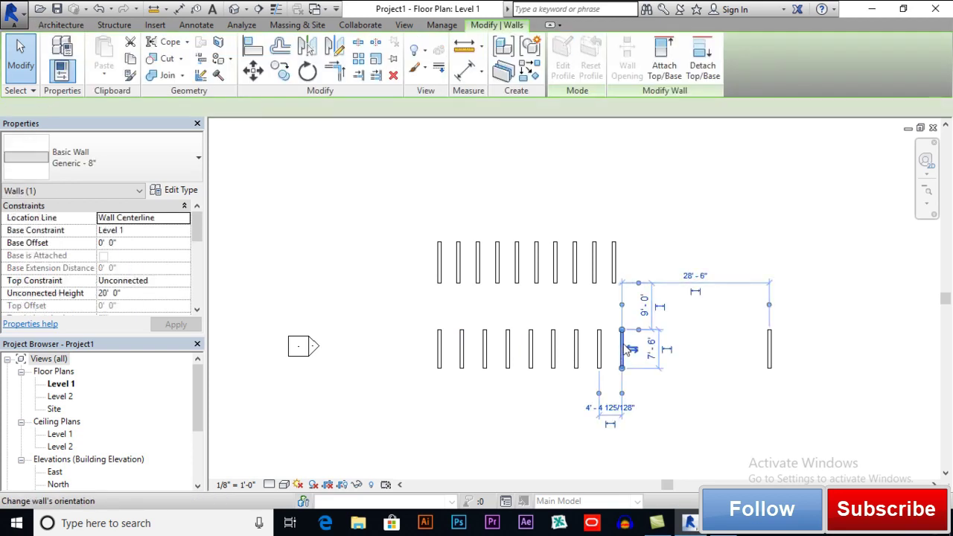
{"action": "left_click_drag", "start_coordinate": [630, 346], "coordinate": [660, 344]}
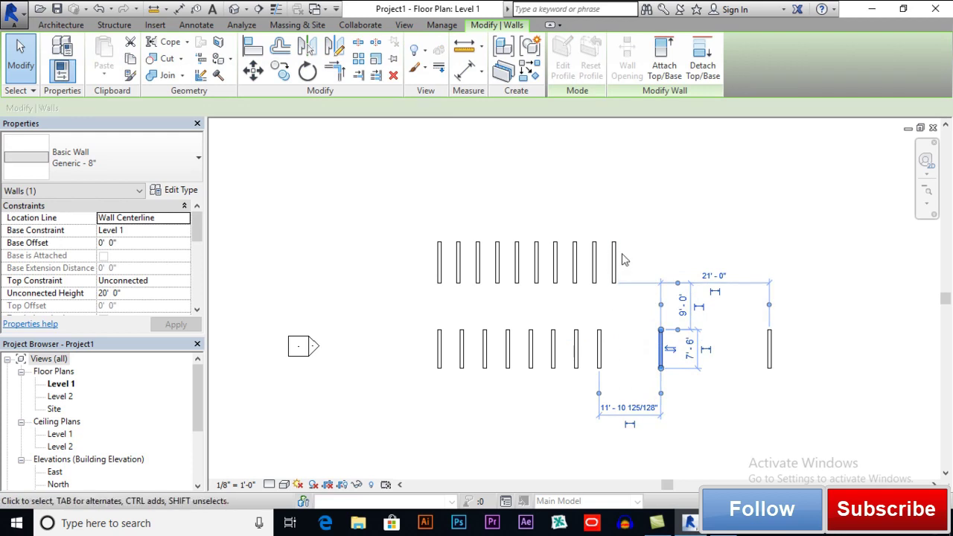
{"action": "left_click_drag", "start_coordinate": [617, 260], "coordinate": [763, 259]}
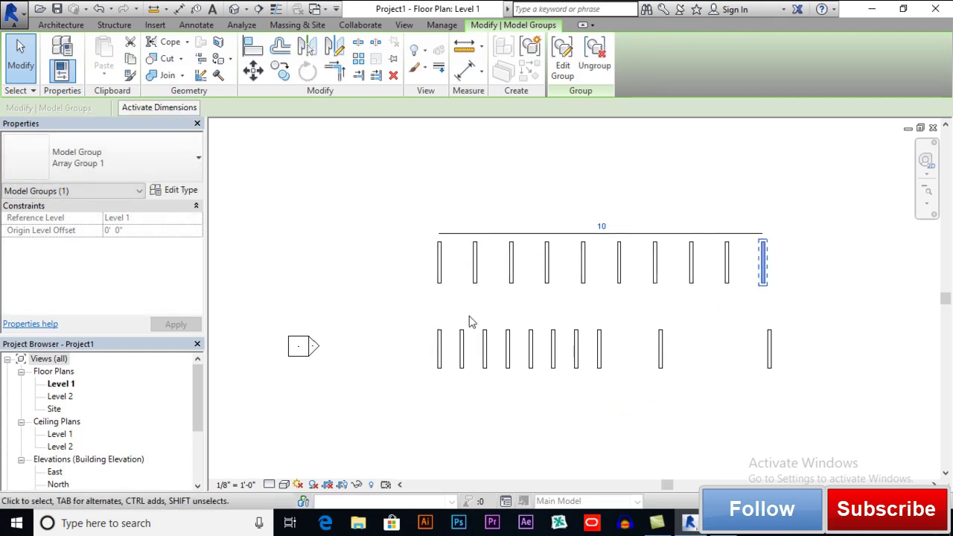
Step: Zoom out and pan to show both wall rows, then deselect the array group
{"action": "mouse_move", "coordinate": [482, 394]}
{"action": "middle_mouse_down"}
{"action": "mouse_move", "coordinate": [495, 377]}
{"action": "mouse_move", "coordinate": [478, 383]}
{"action": "middle_mouse_up"}
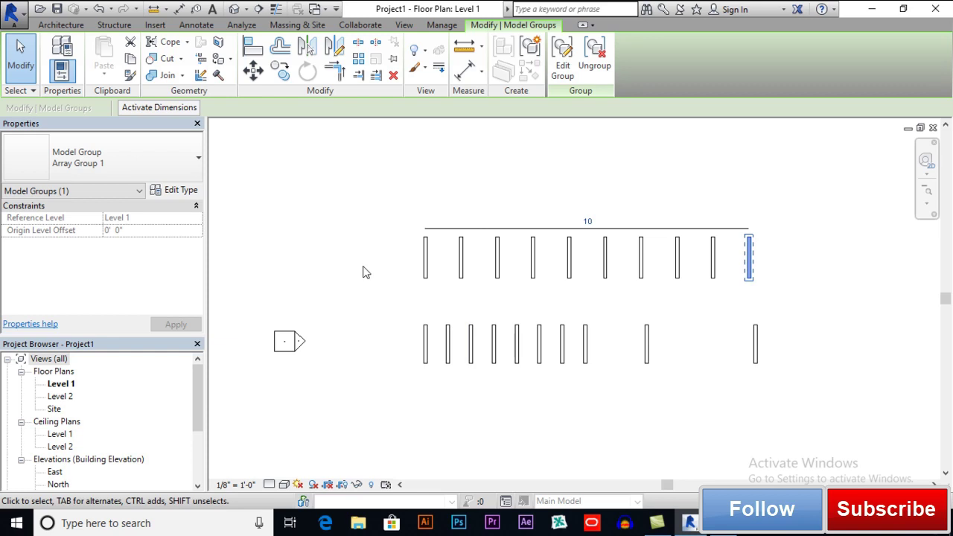
{"action": "scroll", "coordinate": [466, 362], "scroll_direction": "down", "scroll_amount": 1}
{"action": "middle_click_drag", "start_coordinate": [466, 362], "coordinate": [472, 273]}
{"action": "scroll", "coordinate": [481, 330], "scroll_direction": "down", "scroll_amount": 2}
{"action": "left_click", "coordinate": [479, 325]}
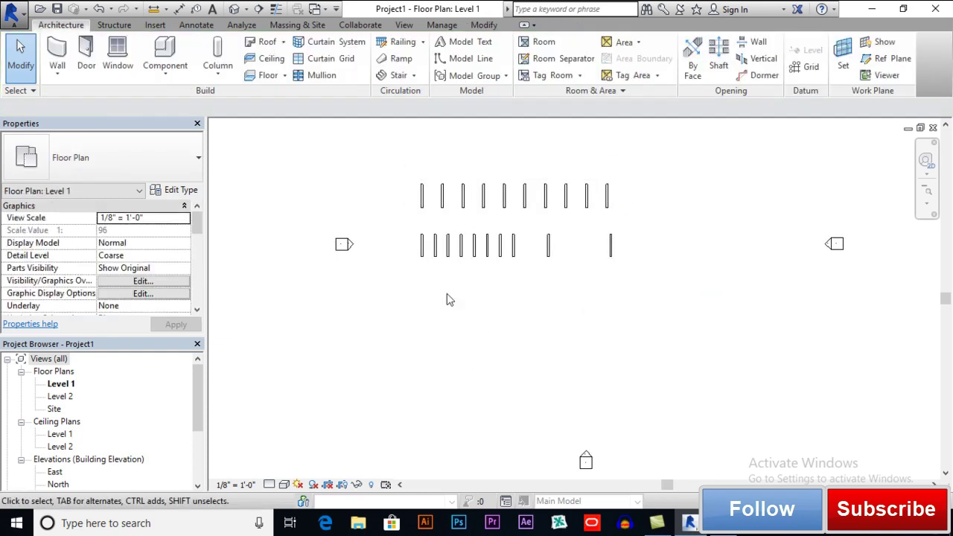
Step: Draw a short 6'-0" Generic - 8" architectural wall below the two rows
{"action": "left_click", "coordinate": [58, 73]}
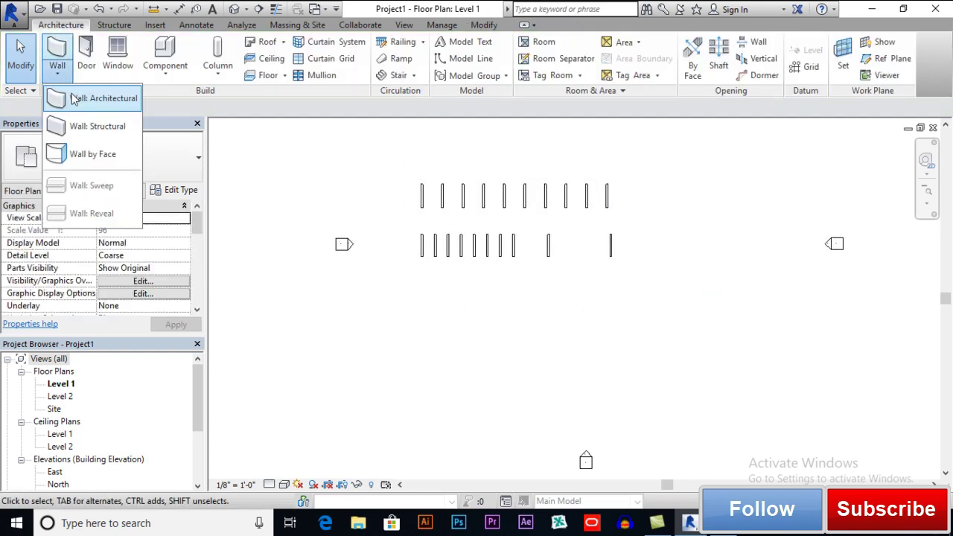
{"action": "left_click", "coordinate": [82, 99]}
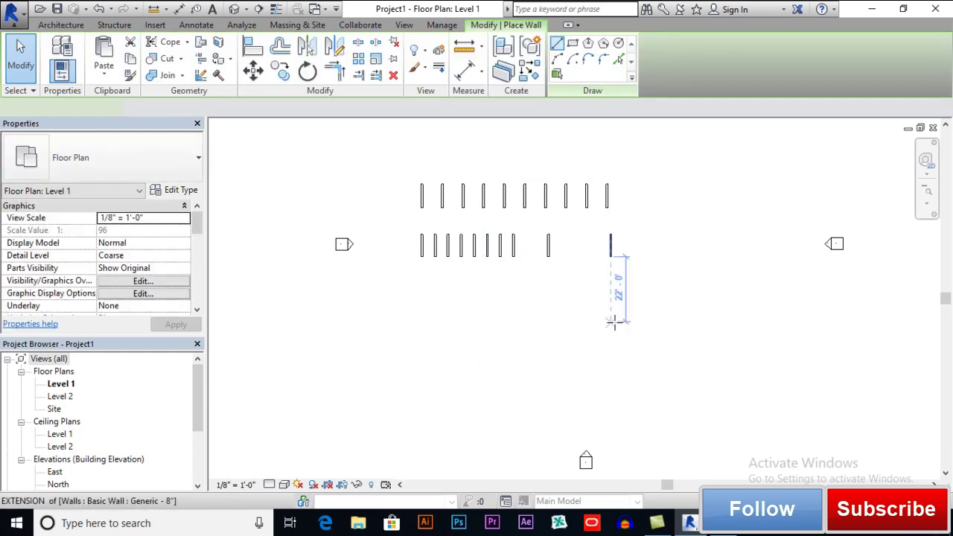
{"action": "middle_click_drag", "start_coordinate": [700, 338], "coordinate": [547, 311]}
{"action": "left_click", "coordinate": [614, 297]}
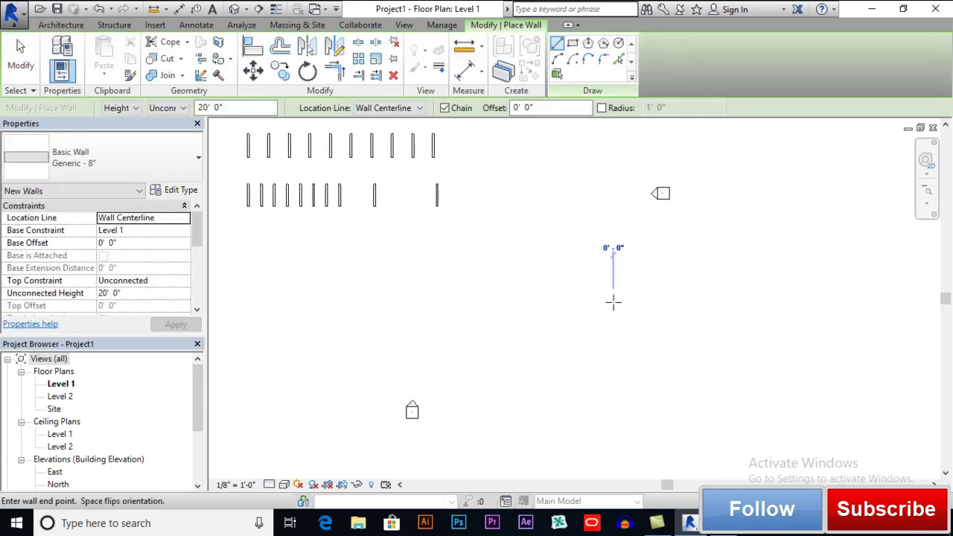
{"action": "left_click", "coordinate": [613, 304]}
{"action": "key", "text": "Escape"}
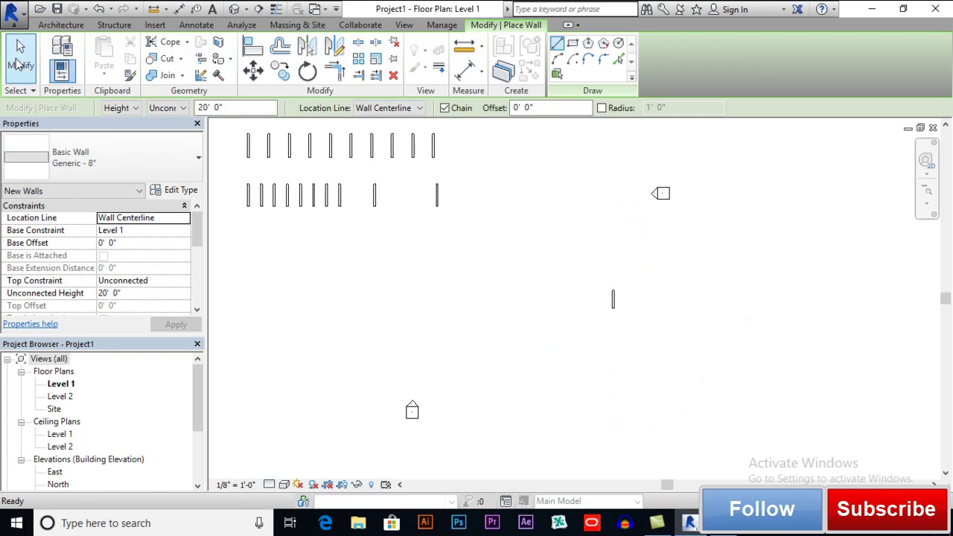
{"action": "left_click", "coordinate": [20, 63]}
Step: Select the new short wall and start an array of it
{"action": "left_click", "coordinate": [614, 300]}
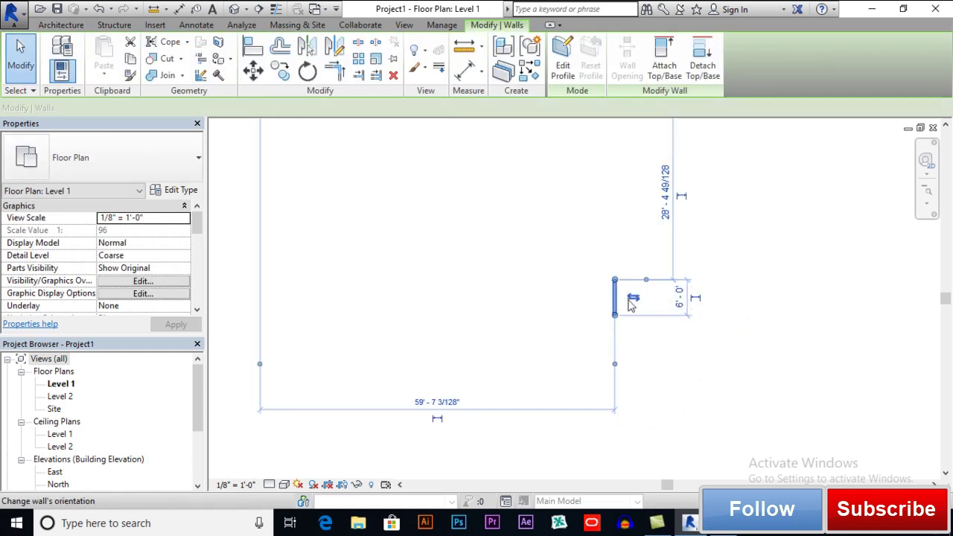
{"action": "scroll", "coordinate": [629, 305], "scroll_direction": "up", "scroll_amount": 3}
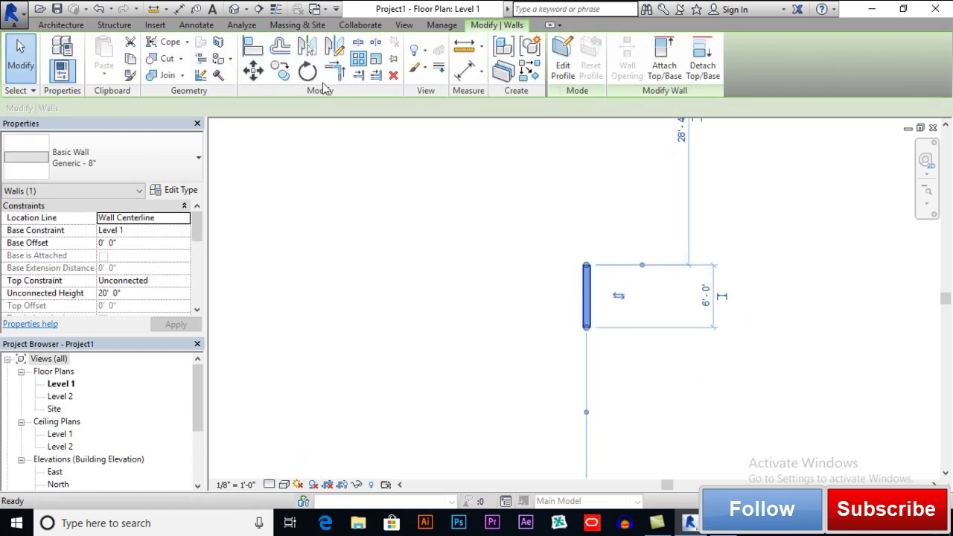
{"action": "left_click", "coordinate": [358, 58]}
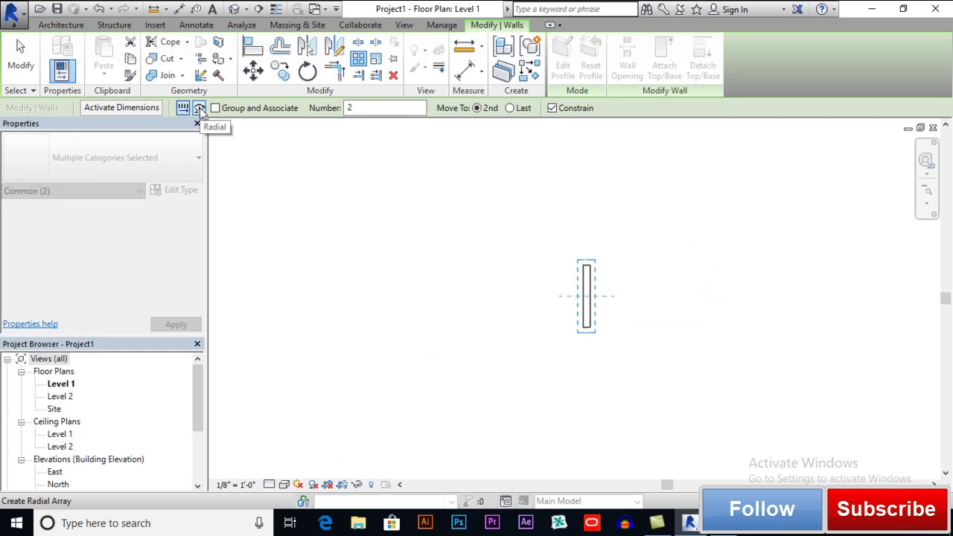
Step: Make the wall array radial, grouped and associated, with 5 copies centred on the wall's bottom end
{"action": "left_click", "coordinate": [200, 108]}
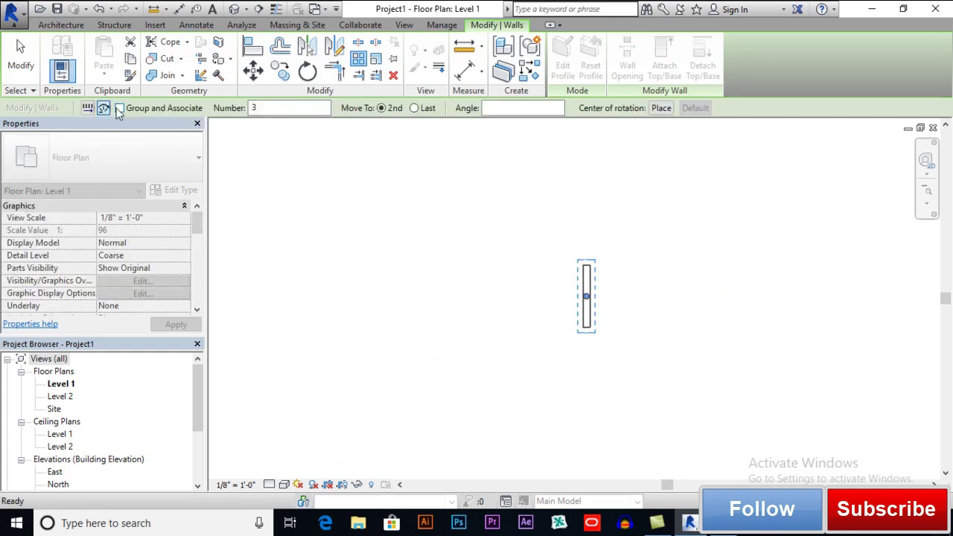
{"action": "left_click", "coordinate": [275, 110]}
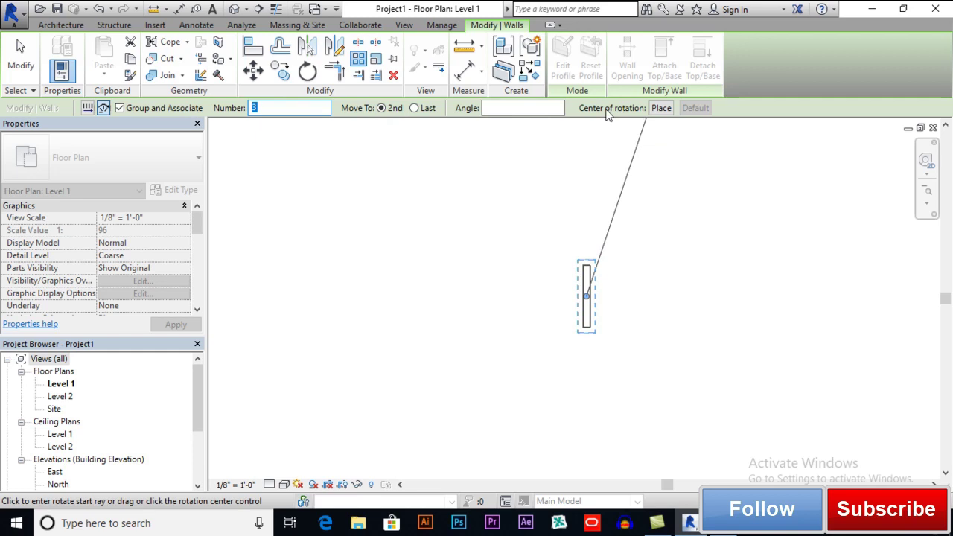
{"action": "left_click", "coordinate": [660, 109]}
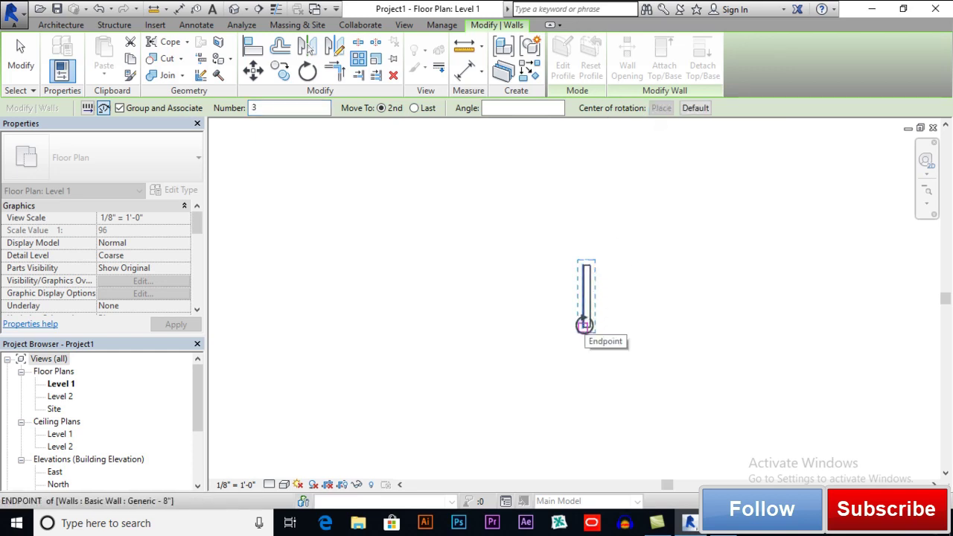
{"action": "scroll", "coordinate": [584, 325], "scroll_direction": "up", "scroll_amount": 2}
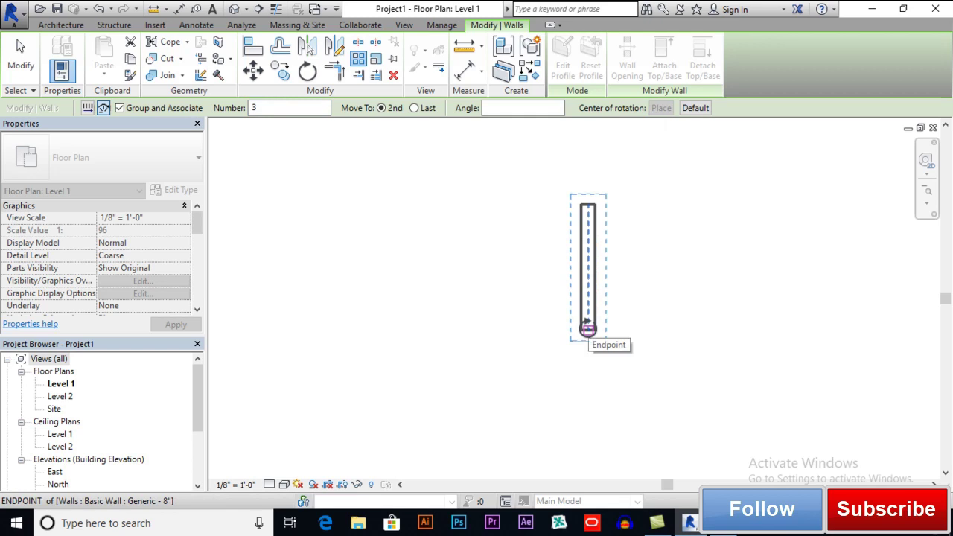
{"action": "left_click", "coordinate": [588, 328]}
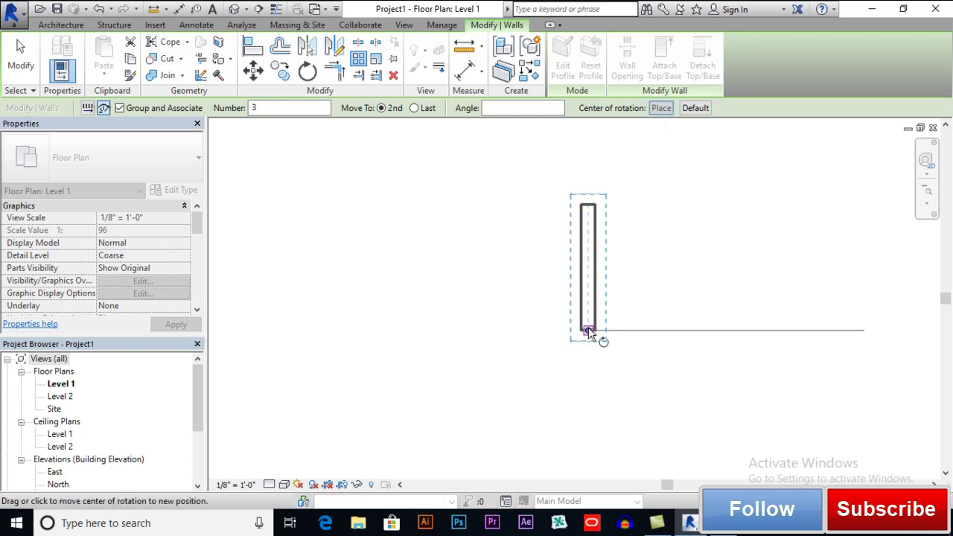
{"action": "double_click", "coordinate": [311, 110]}
{"action": "type", "text": "5"}
{"action": "left_click", "coordinate": [511, 109]}
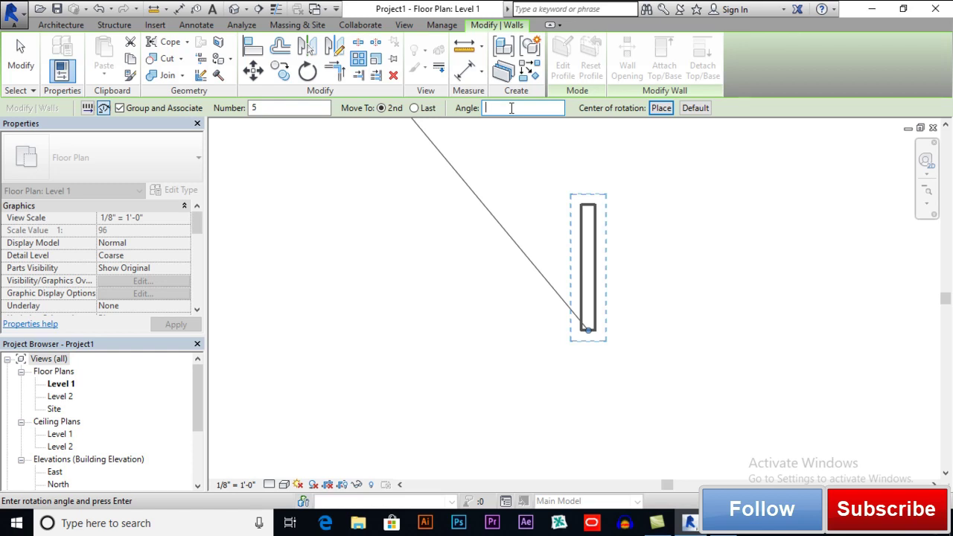
{"action": "type", "text": "0"}
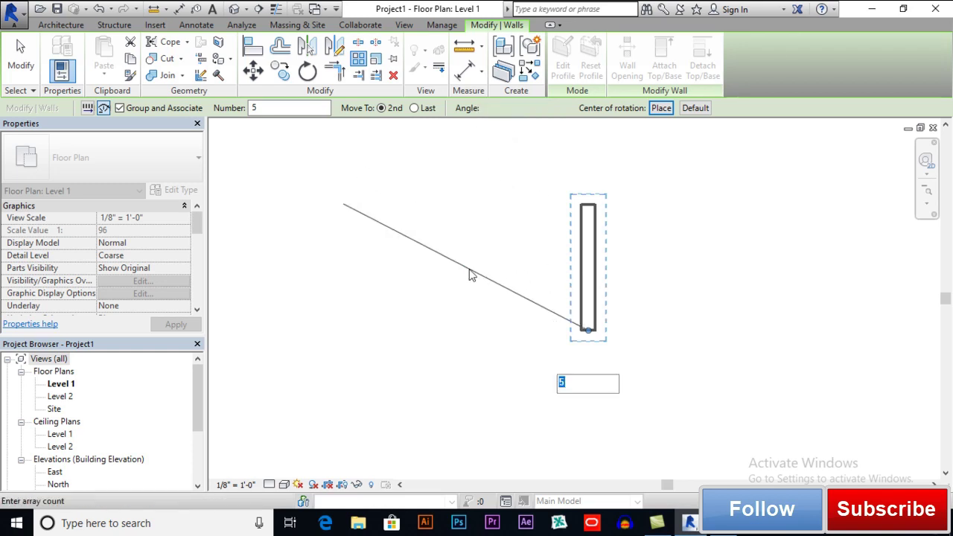
{"action": "key", "text": "Return"}
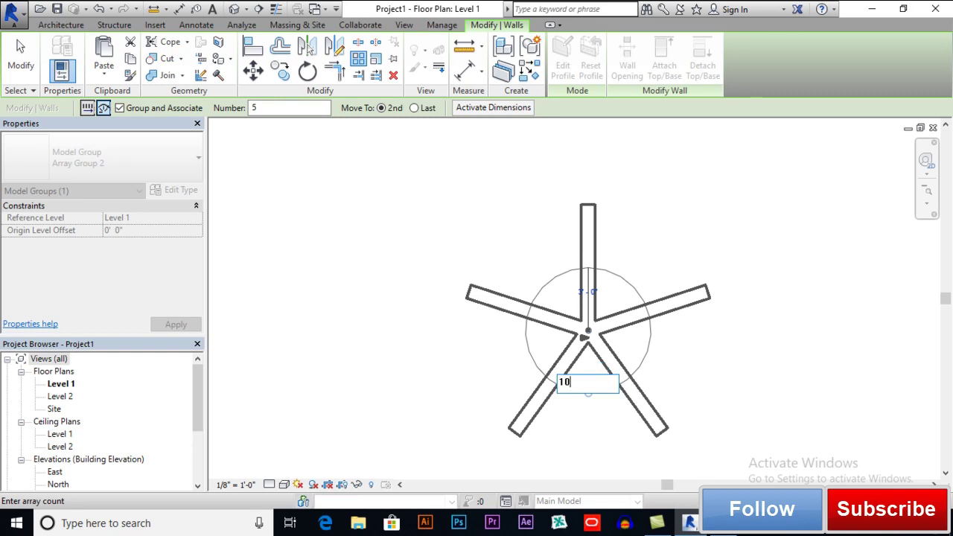
{"action": "key", "text": "Return"}
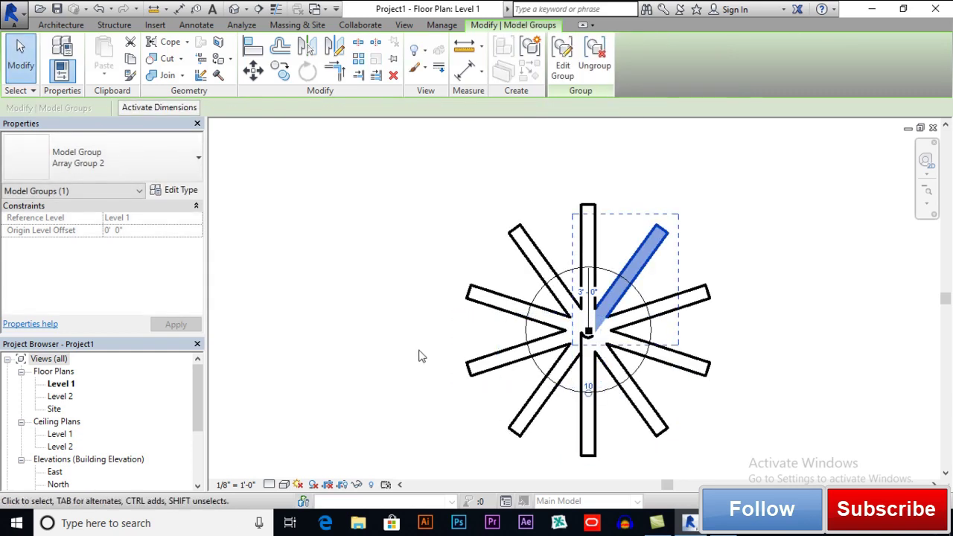
Step: Undo the radial array and restart Array on the single wall
{"action": "key", "text": "ctrl+z"}
{"action": "left_click", "coordinate": [591, 312]}
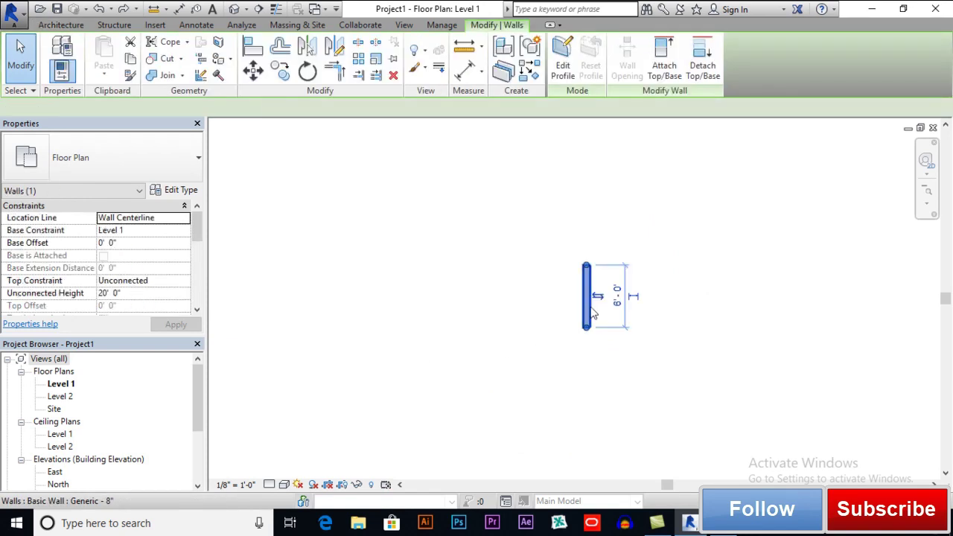
{"action": "left_click", "coordinate": [360, 60]}
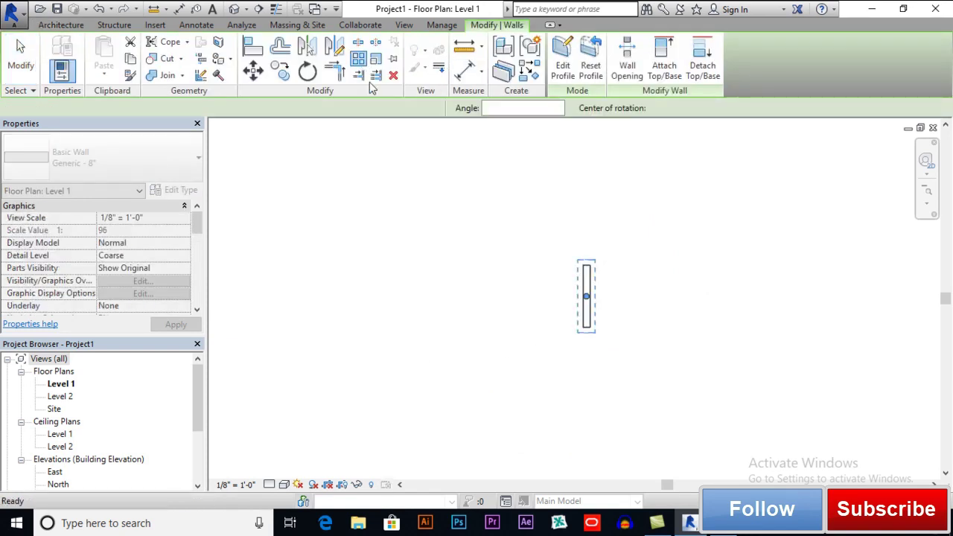
Step: Centre the radial array on the wall's bottom end and commit a 180° angle
{"action": "left_click", "coordinate": [272, 108]}
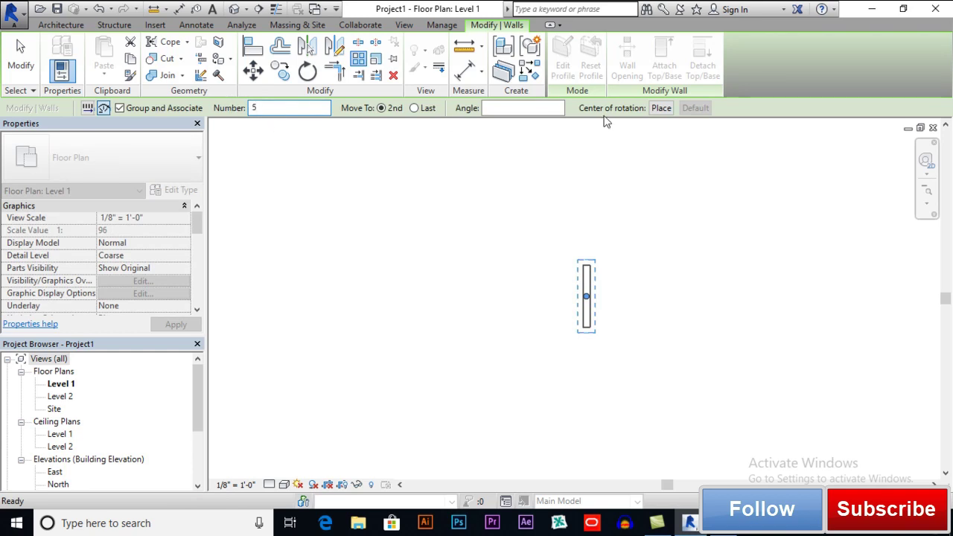
{"action": "left_click", "coordinate": [661, 108]}
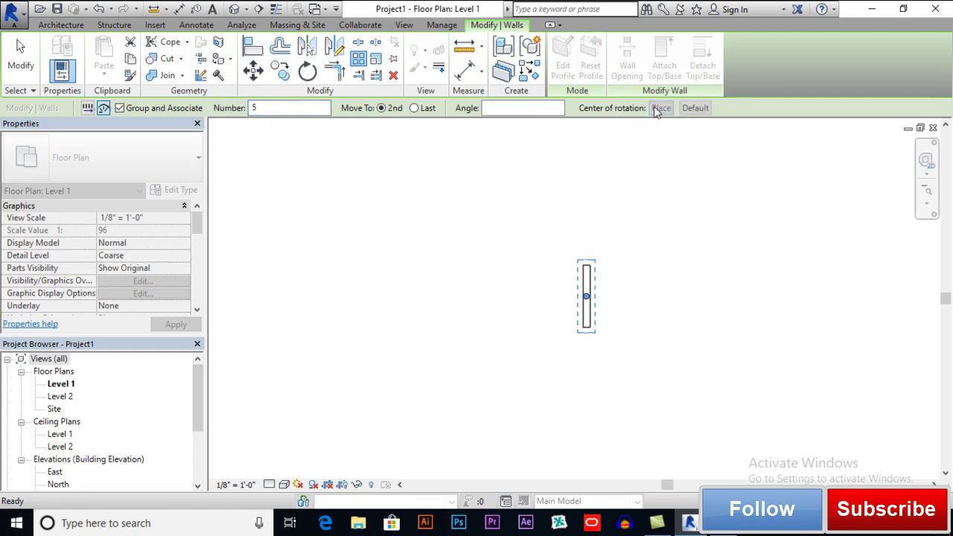
{"action": "left_click", "coordinate": [587, 328]}
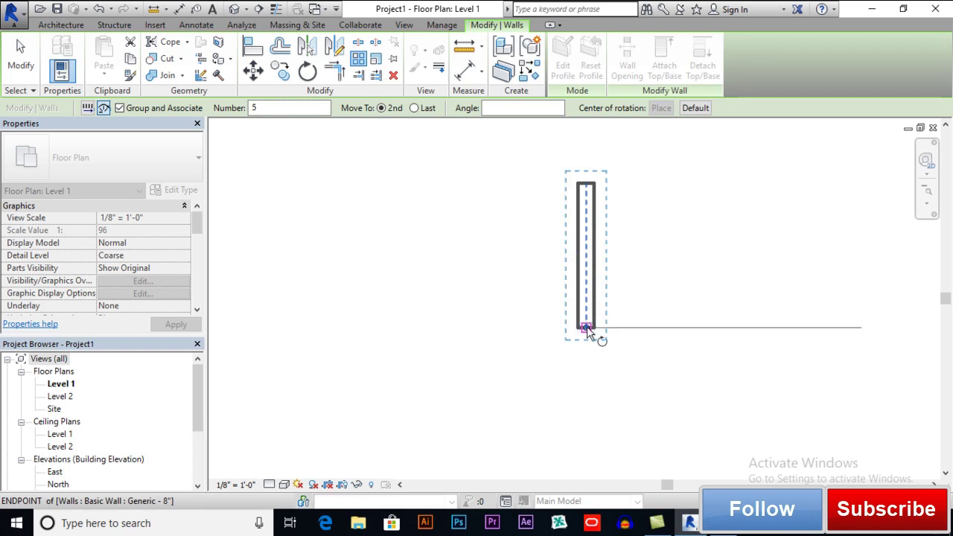
{"action": "left_click", "coordinate": [508, 108]}
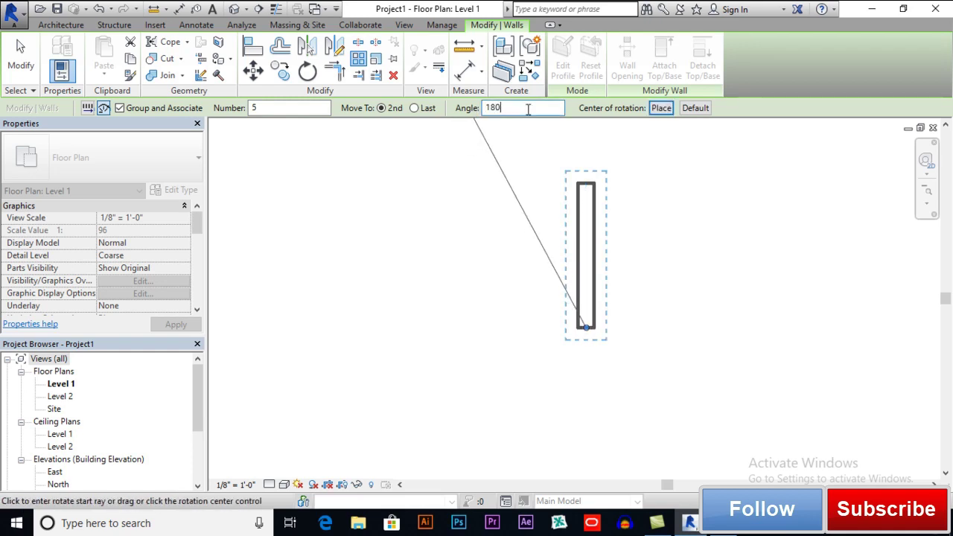
{"action": "left_click", "coordinate": [302, 109]}
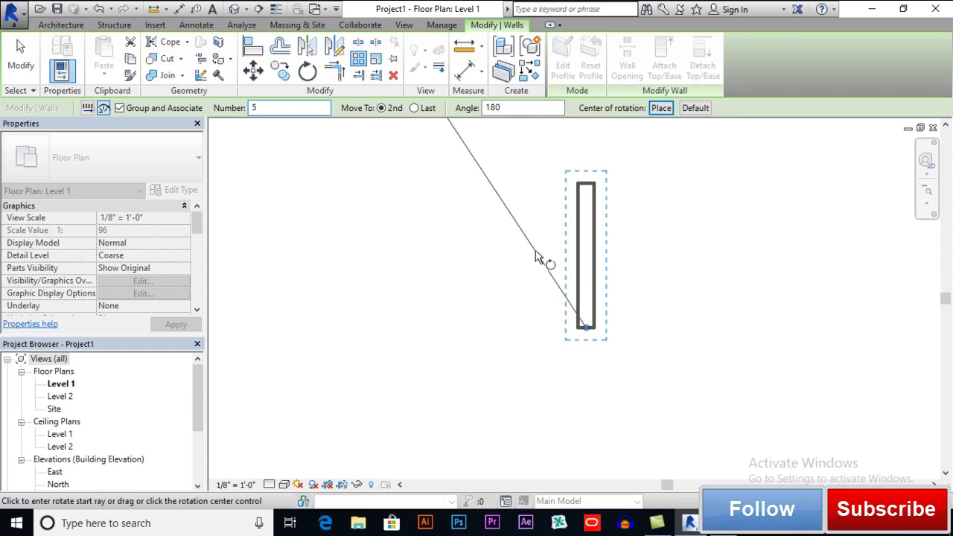
{"action": "scroll", "coordinate": [537, 259], "scroll_direction": "down", "scroll_amount": 3}
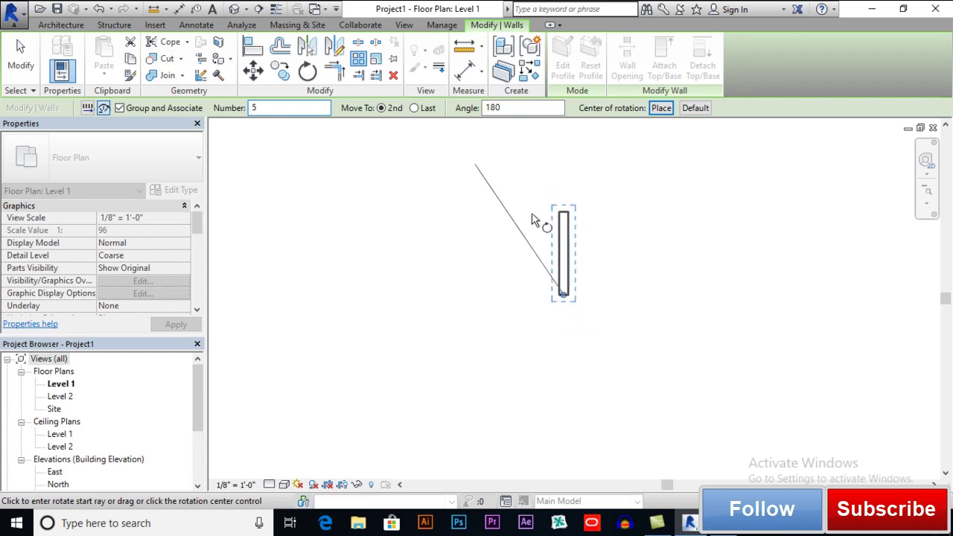
{"action": "left_click", "coordinate": [521, 107]}
{"action": "key", "text": "Return"}
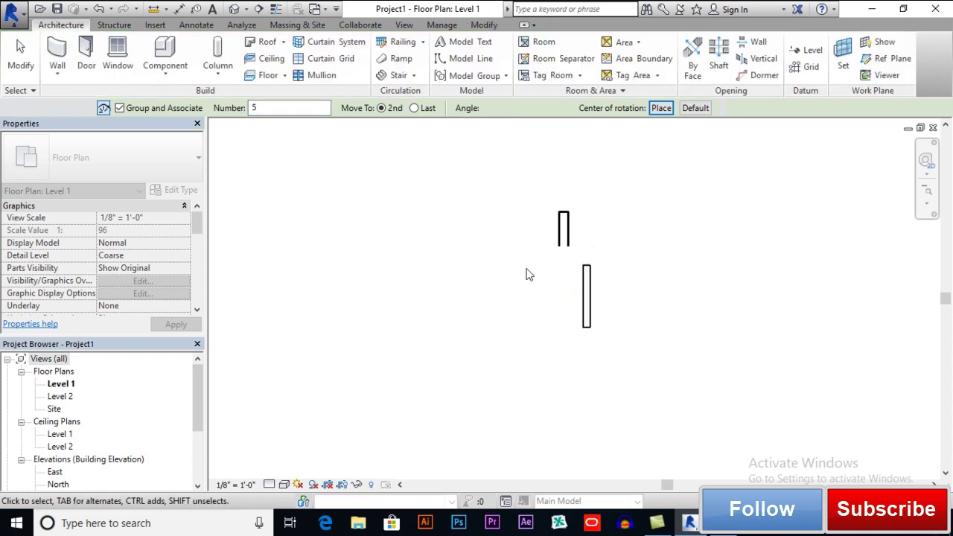
Step: Select the single wall and start the Array tool on it
{"action": "scroll", "coordinate": [651, 286], "scroll_direction": "down", "scroll_amount": 2}
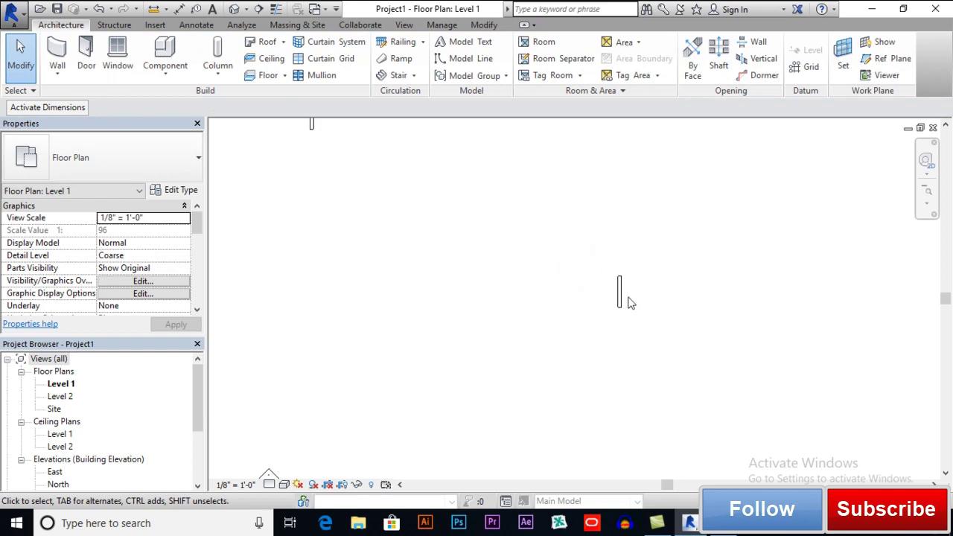
{"action": "scroll", "coordinate": [627, 304], "scroll_direction": "down", "scroll_amount": 3}
{"action": "scroll", "coordinate": [630, 311], "scroll_direction": "up", "scroll_amount": 4}
{"action": "scroll", "coordinate": [625, 305], "scroll_direction": "up", "scroll_amount": 2}
{"action": "left_click", "coordinate": [618, 301]}
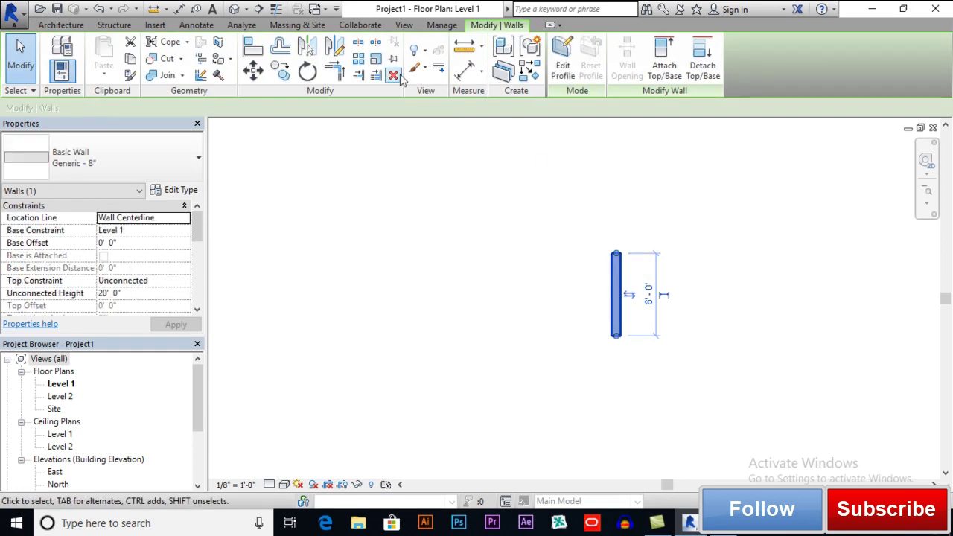
{"action": "left_click", "coordinate": [358, 58]}
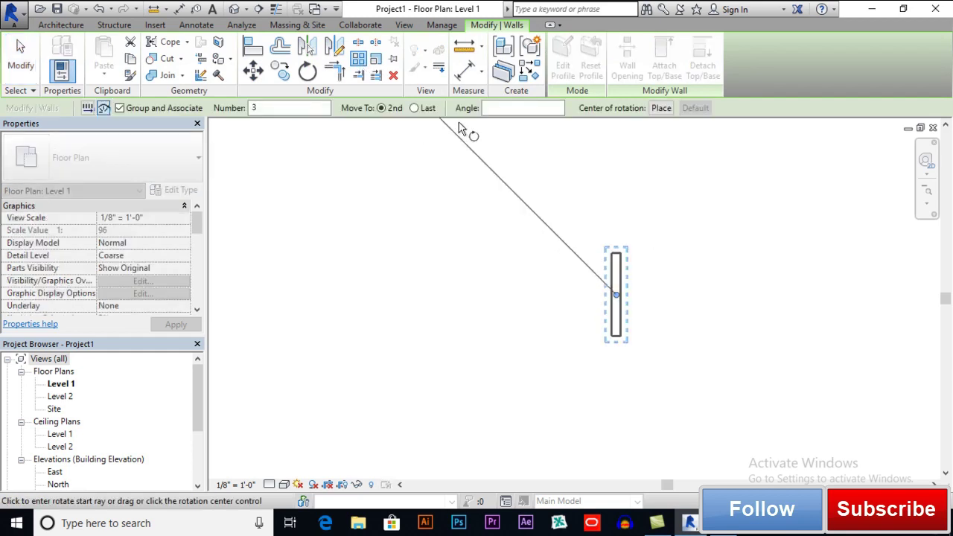
Step: Place the rotation centre at the wall's bottom end and commit a 180° radial array
{"action": "left_click", "coordinate": [661, 108]}
{"action": "left_click", "coordinate": [615, 335]}
{"action": "scroll", "coordinate": [615, 335], "scroll_direction": "up", "scroll_amount": 3}
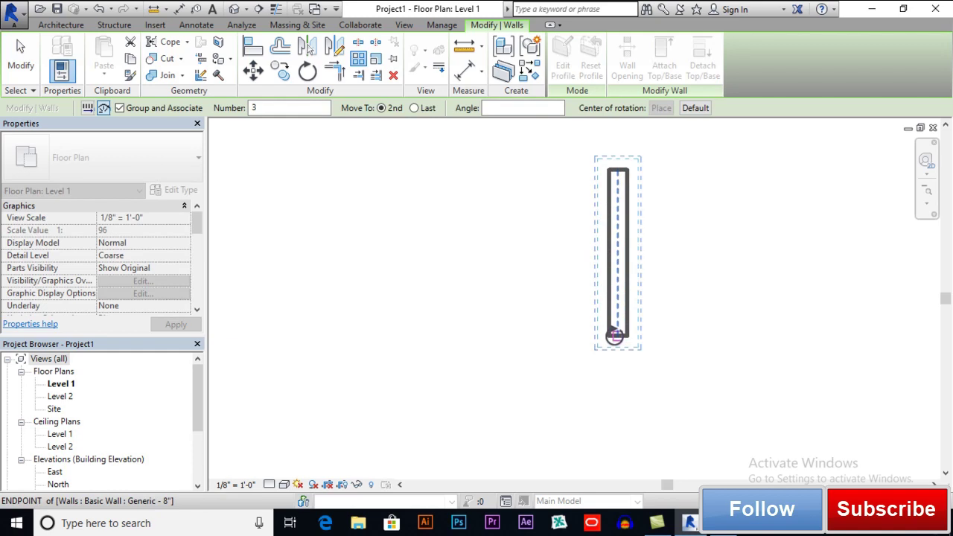
{"action": "left_click", "coordinate": [617, 335]}
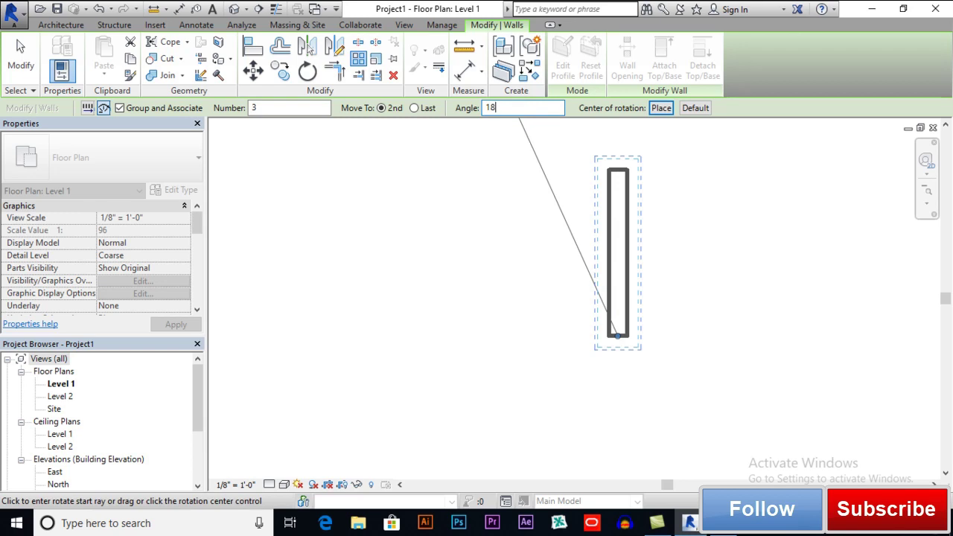
{"action": "key", "text": "Return"}
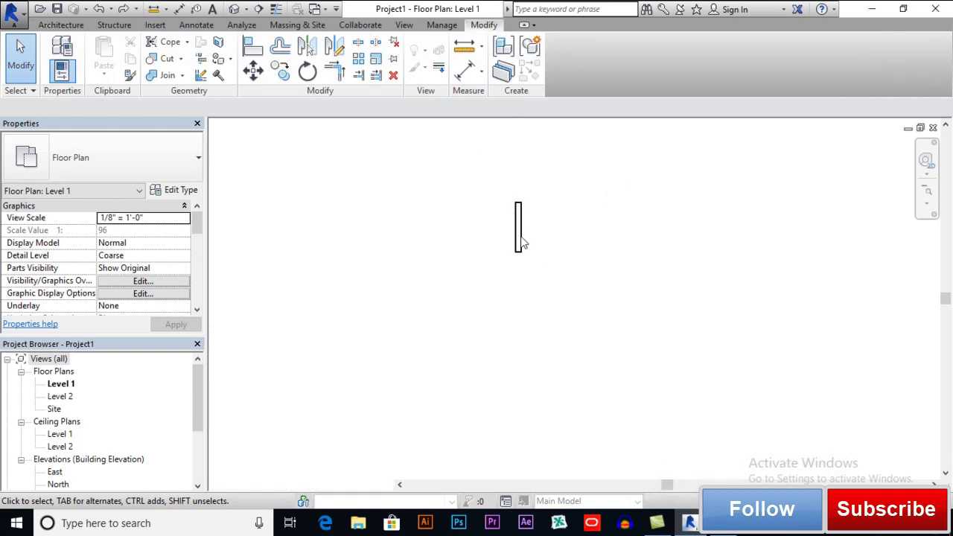
{"action": "key", "text": "a"}
{"action": "key", "text": "r"}
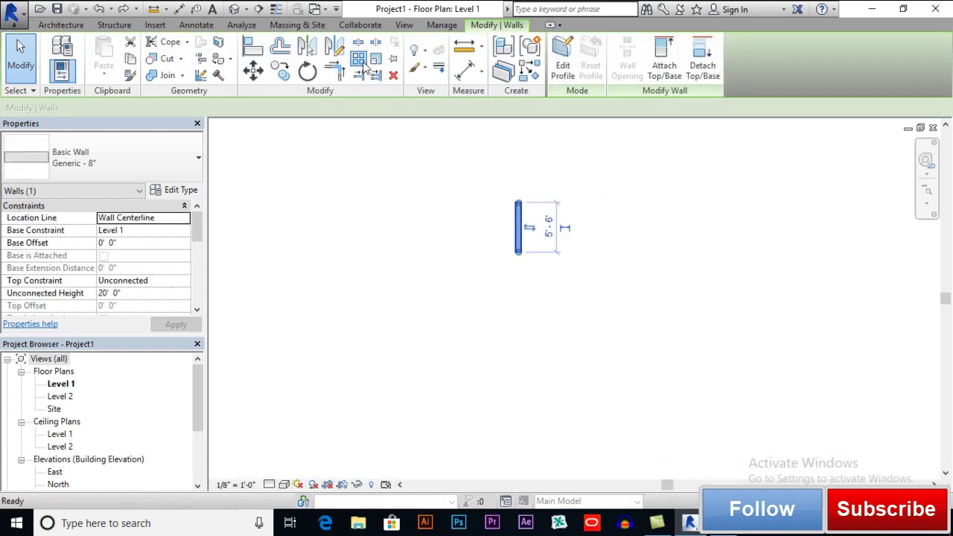
Step: Set the rotation centre at the wall's bottom end and commit a 90° array angle
{"action": "left_click", "coordinate": [661, 108]}
{"action": "scroll", "coordinate": [521, 242], "scroll_direction": "up", "scroll_amount": 4}
{"action": "left_click", "coordinate": [513, 241]}
{"action": "left_click", "coordinate": [513, 242]}
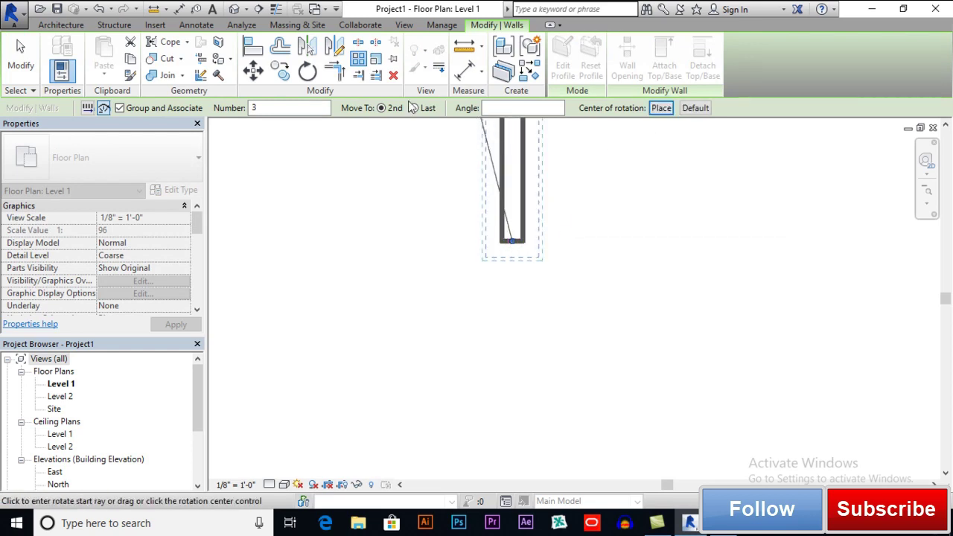
{"action": "left_click", "coordinate": [506, 108]}
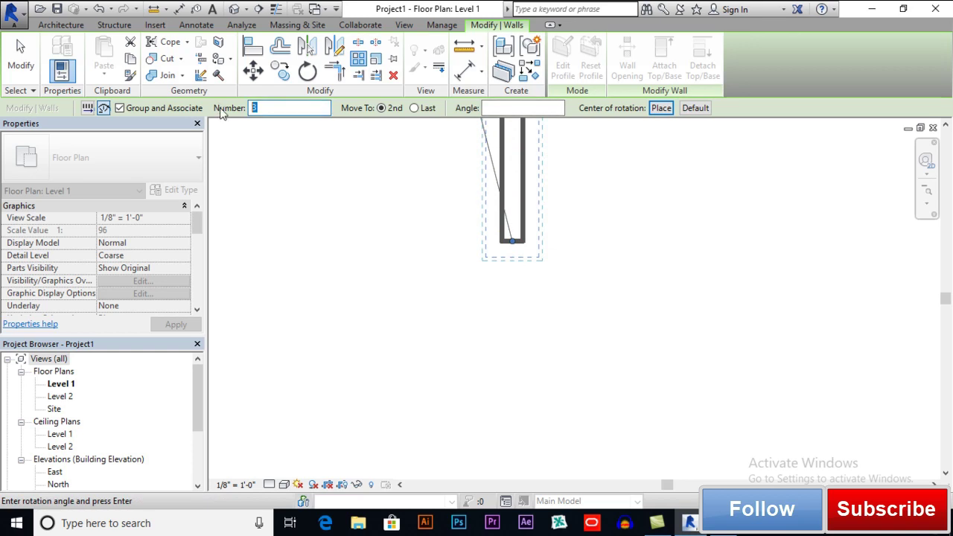
{"action": "type", "text": "90"}
{"action": "key", "text": "Return"}
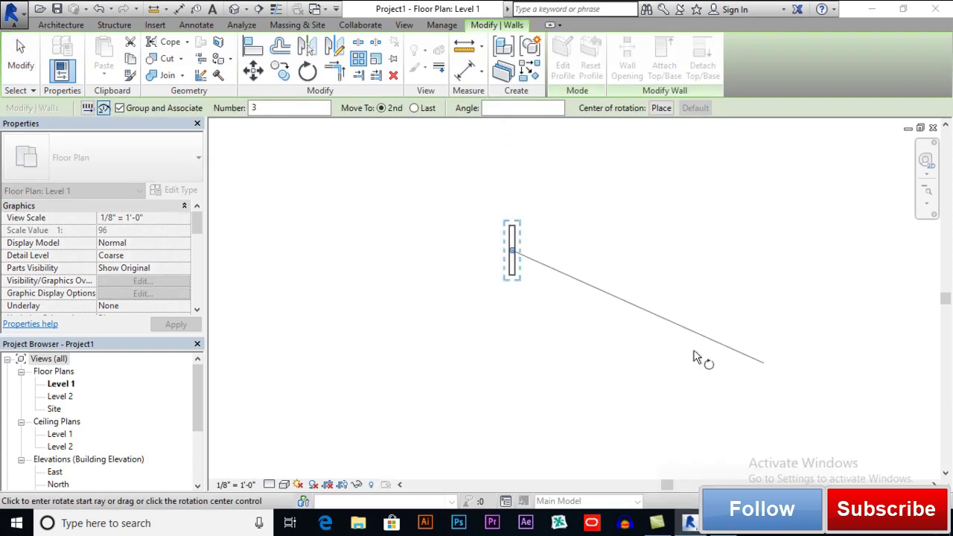
Step: Redefine the centre at the bottom end and commit 90° again, forming a T of three walls
{"action": "left_click", "coordinate": [659, 107]}
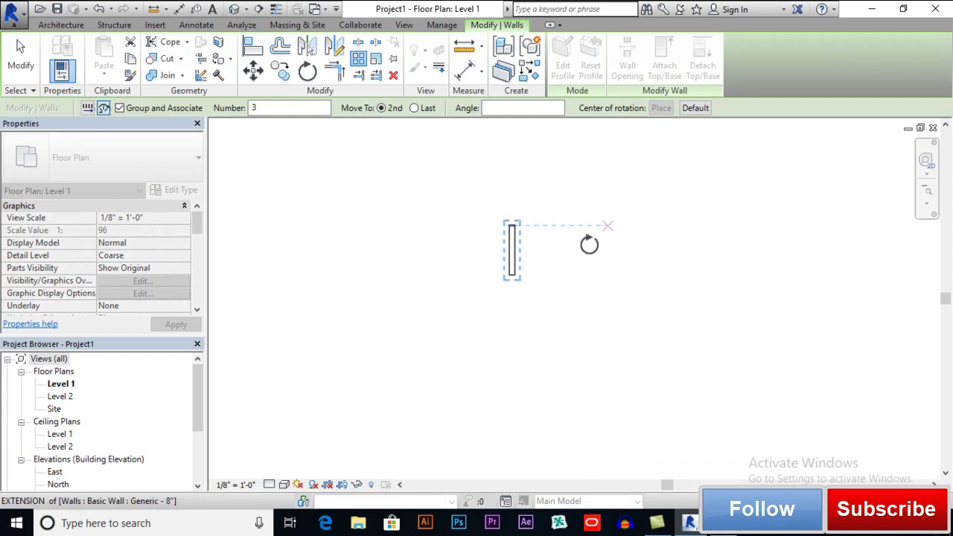
{"action": "scroll", "coordinate": [503, 268], "scroll_direction": "up", "scroll_amount": 2}
{"action": "left_click", "coordinate": [508, 273]}
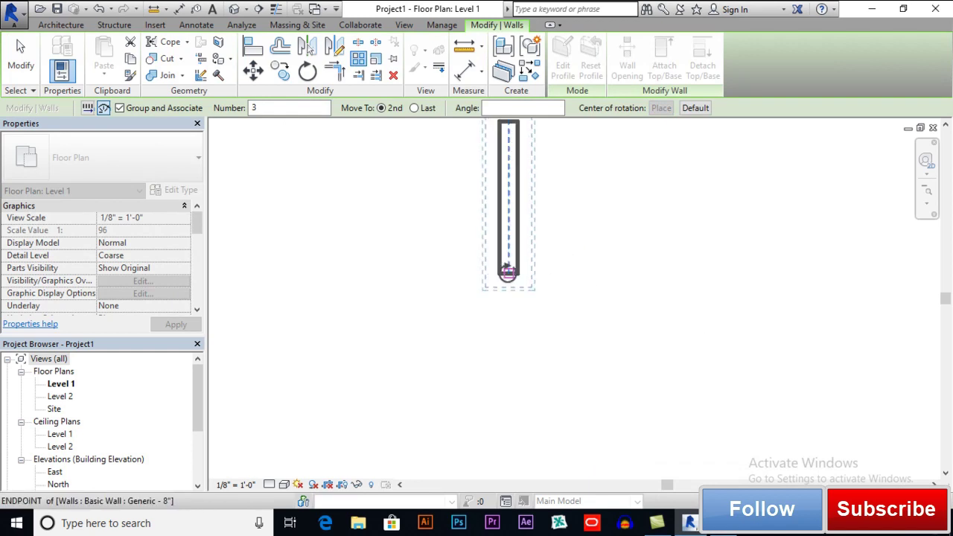
{"action": "left_click", "coordinate": [517, 110]}
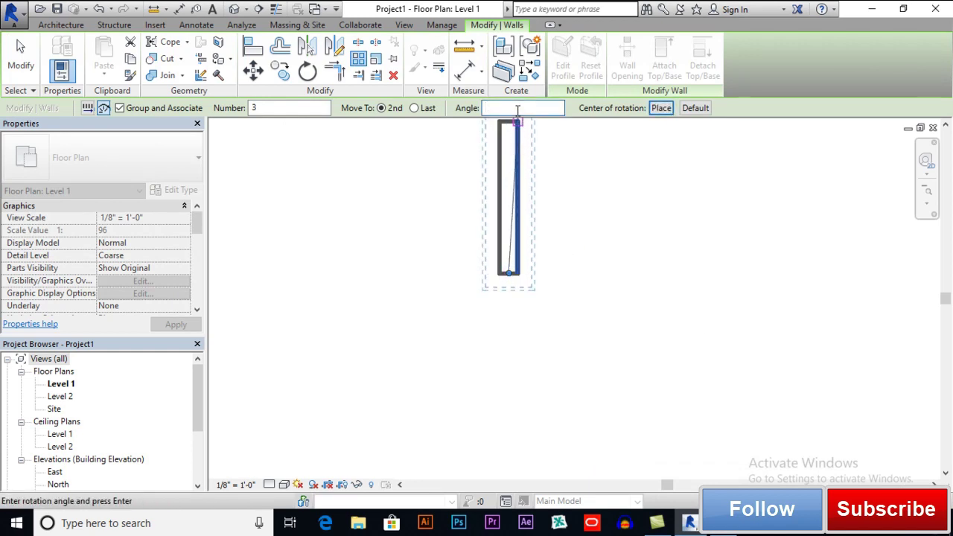
{"action": "type", "text": "90"}
{"action": "key", "text": "Return"}
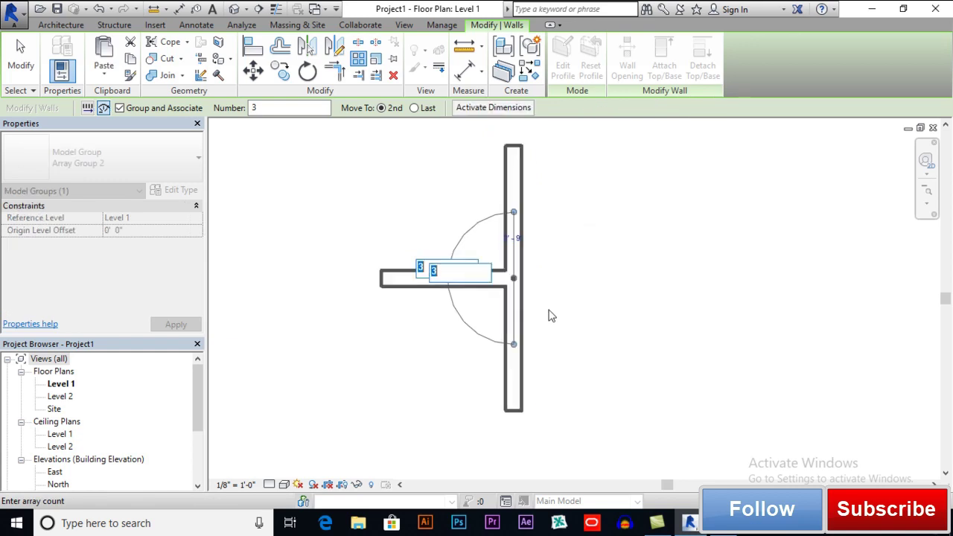
Step: Raise the radial array count to 4 to complete the cross, then reselect the array group
{"action": "scroll", "coordinate": [551, 317], "scroll_direction": "down", "scroll_amount": 1}
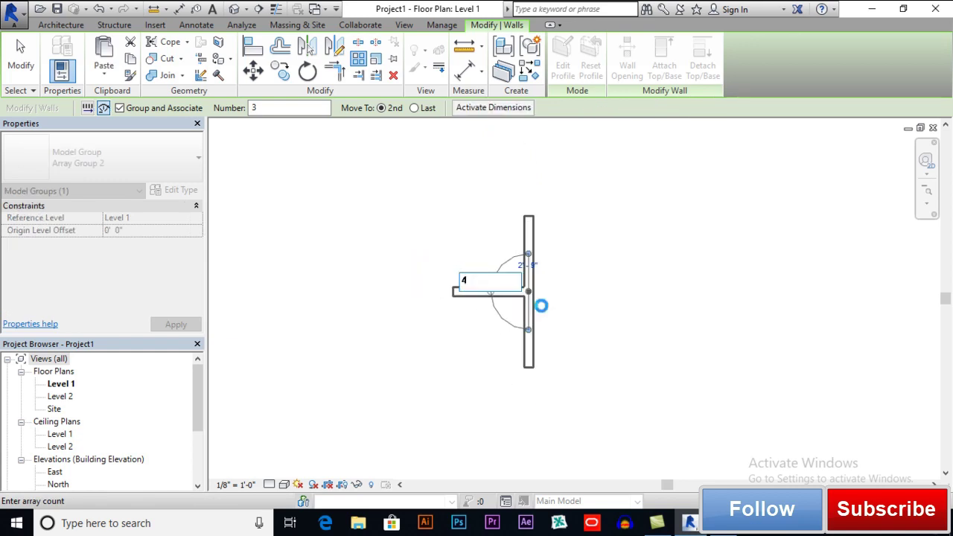
{"action": "type", "text": "4"}
{"action": "key", "text": "Return"}
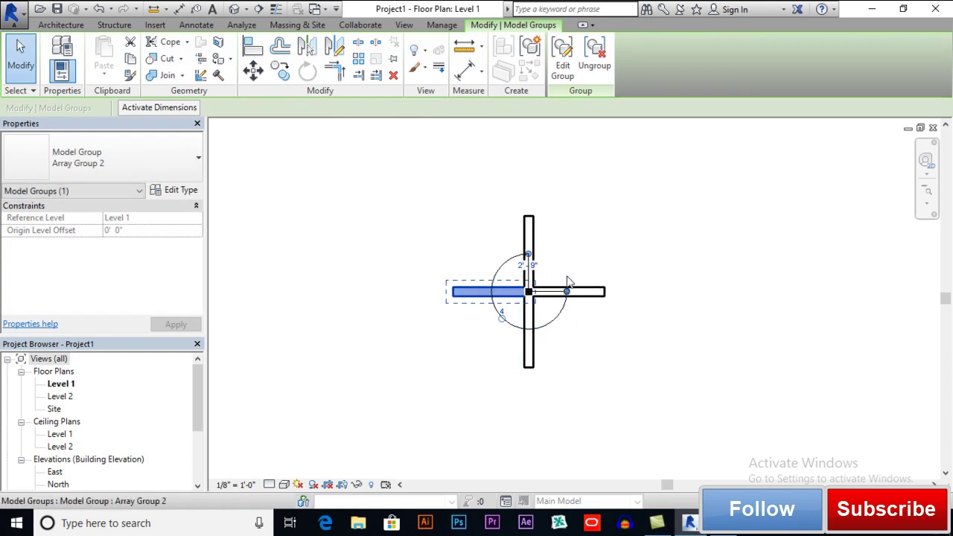
{"action": "left_click", "coordinate": [420, 343]}
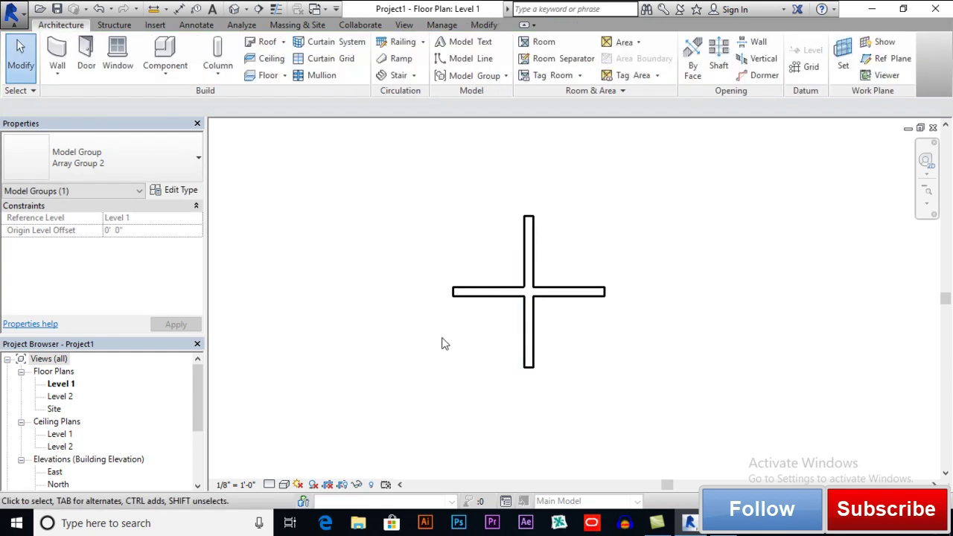
{"action": "left_click", "coordinate": [504, 318]}
{"action": "scroll", "coordinate": [521, 290], "scroll_direction": "up", "scroll_amount": 1}
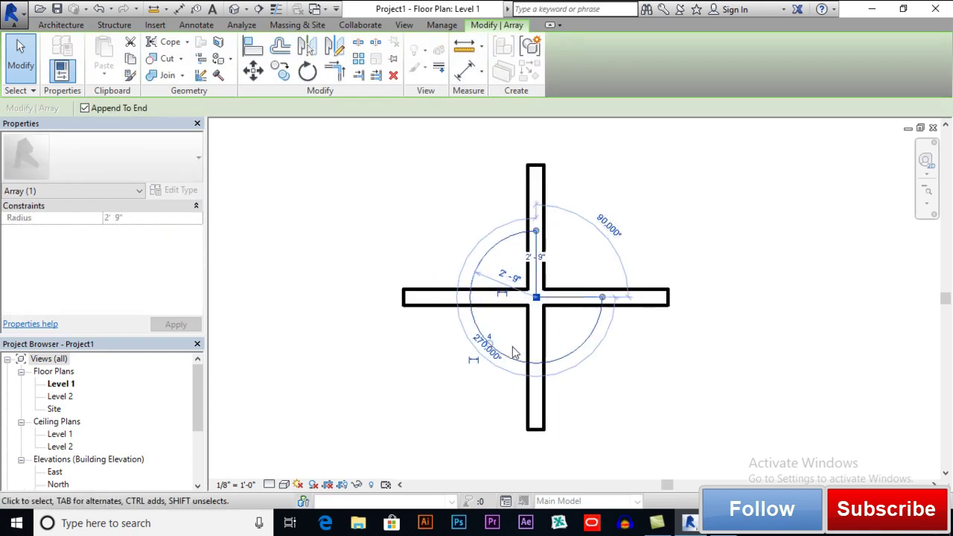
Step: Change the radial array radius from 2' 9" to 4' 0"
{"action": "left_click", "coordinate": [510, 277]}
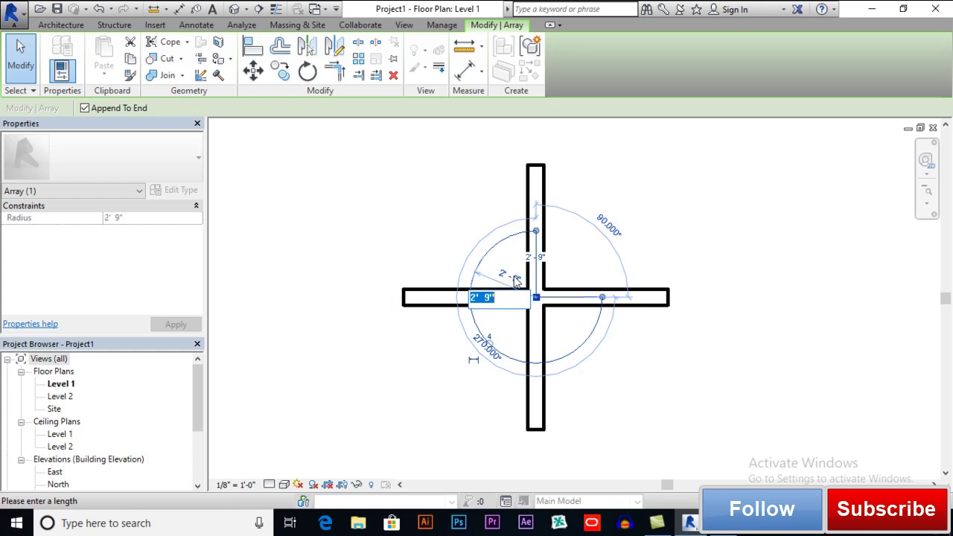
{"action": "type", "text": "4"}
{"action": "key", "text": "Return"}
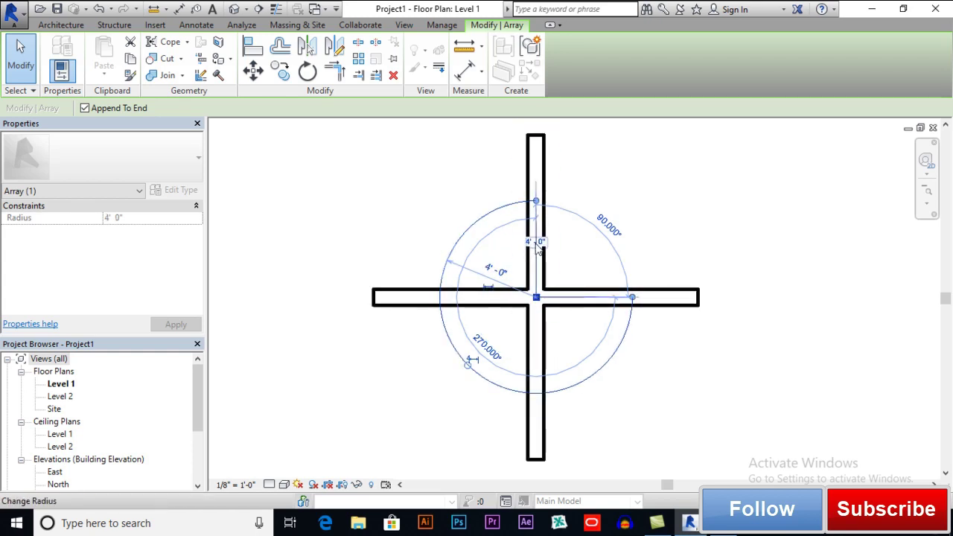
{"action": "left_click", "coordinate": [536, 242]}
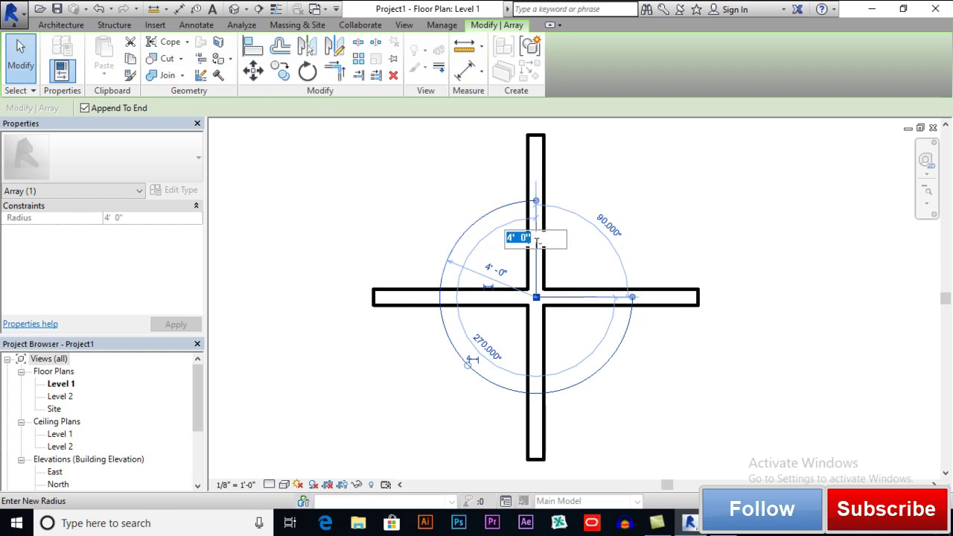
Step: Change the array angle from 90° to 45°, then select the 315° angle dimension
{"action": "left_click", "coordinate": [620, 234]}
{"action": "left_click", "coordinate": [616, 231]}
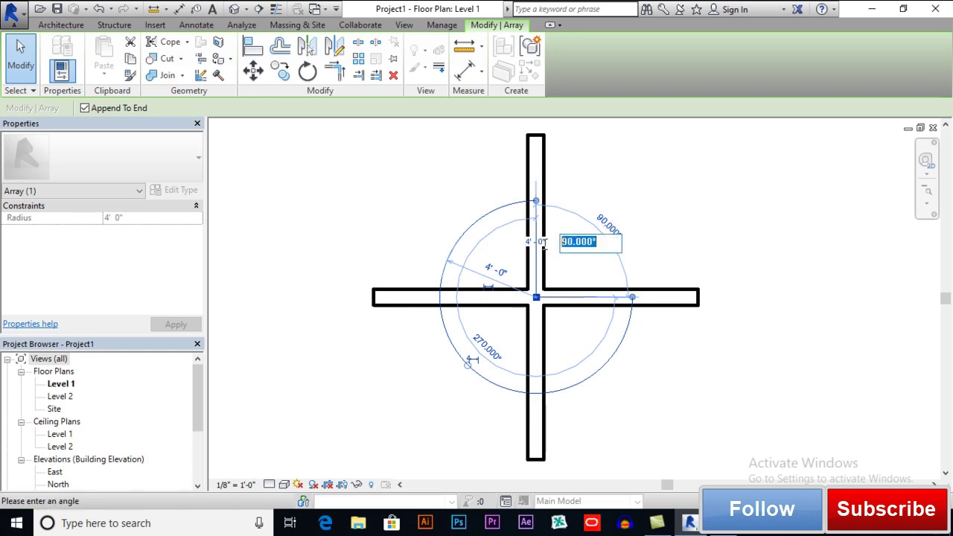
{"action": "type", "text": "45"}
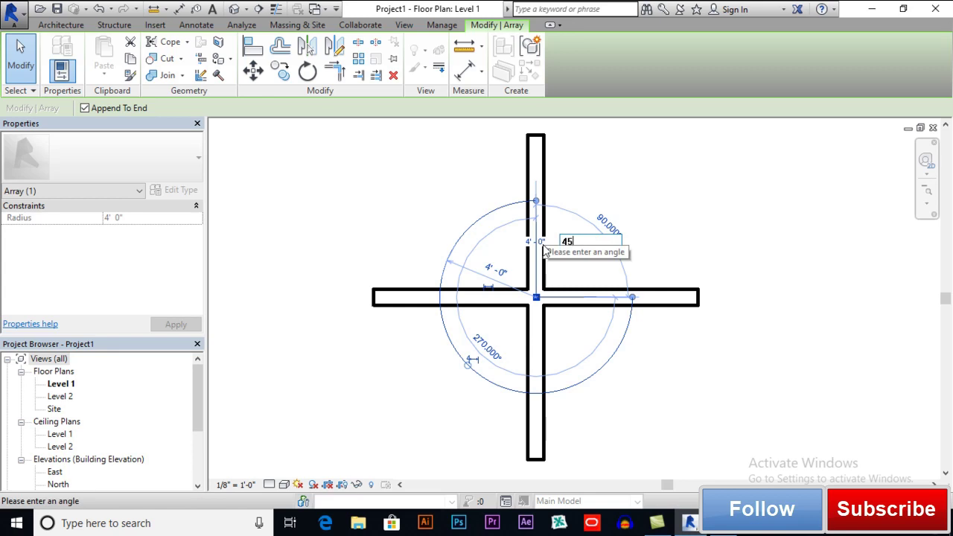
{"action": "key", "text": "Return"}
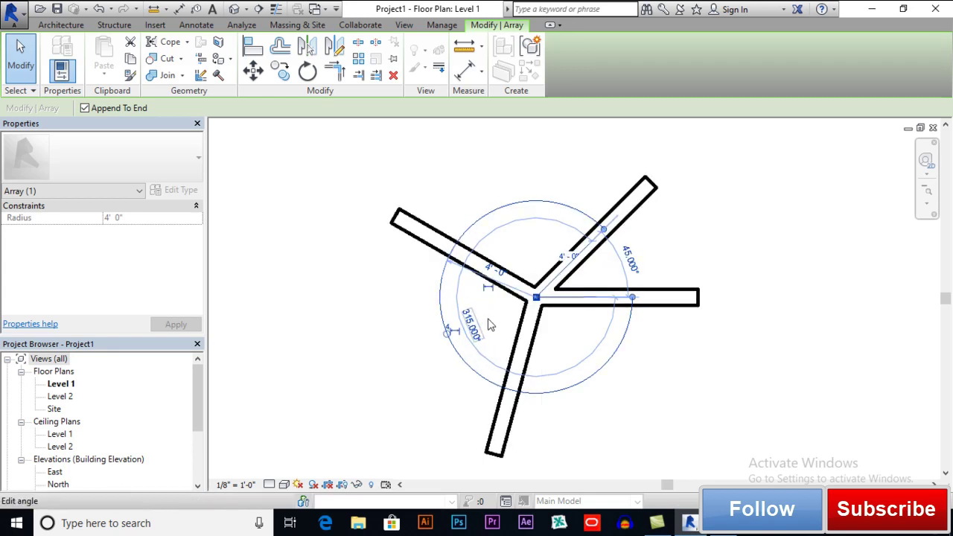
{"action": "left_click", "coordinate": [476, 327]}
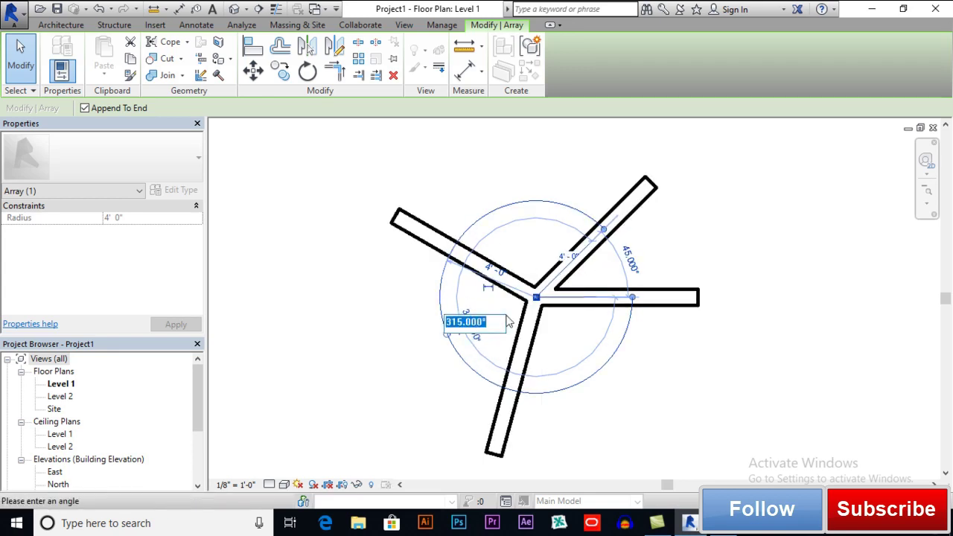